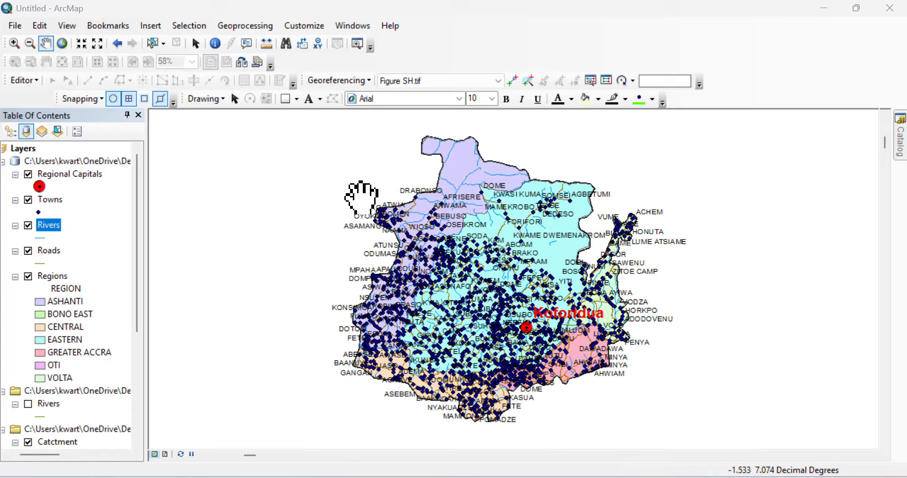
Step: Turn off Regional Capitals, Roads and Regions so only the catchment outline shows, then select Catctment
left_click(30, 176, "ctrl")
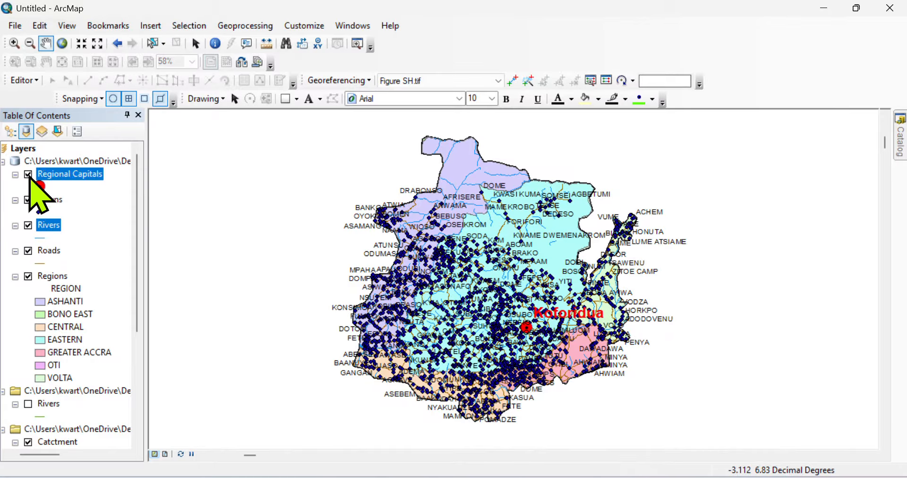
left_click(28, 175)
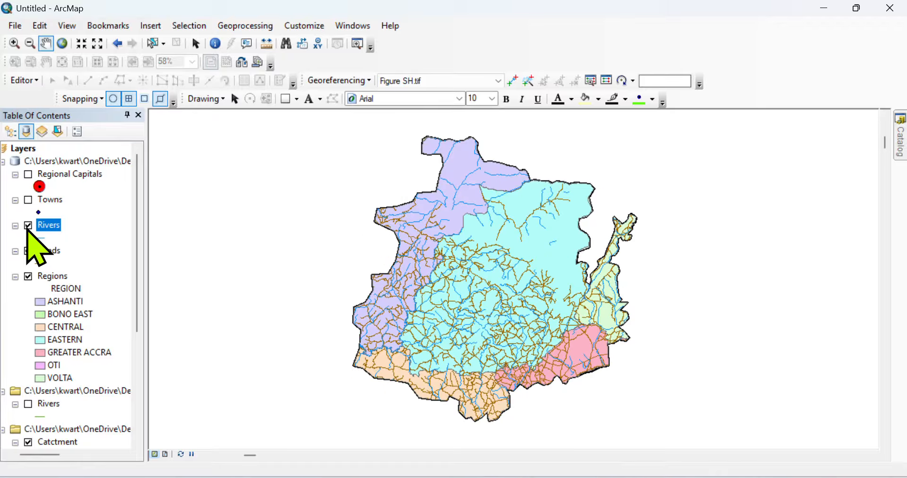
left_click(29, 250)
left_click(29, 276)
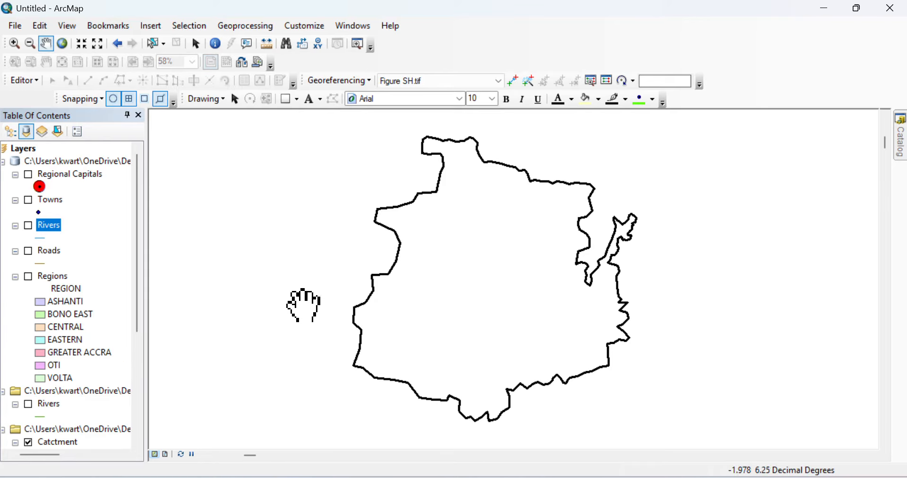
left_click(62, 440)
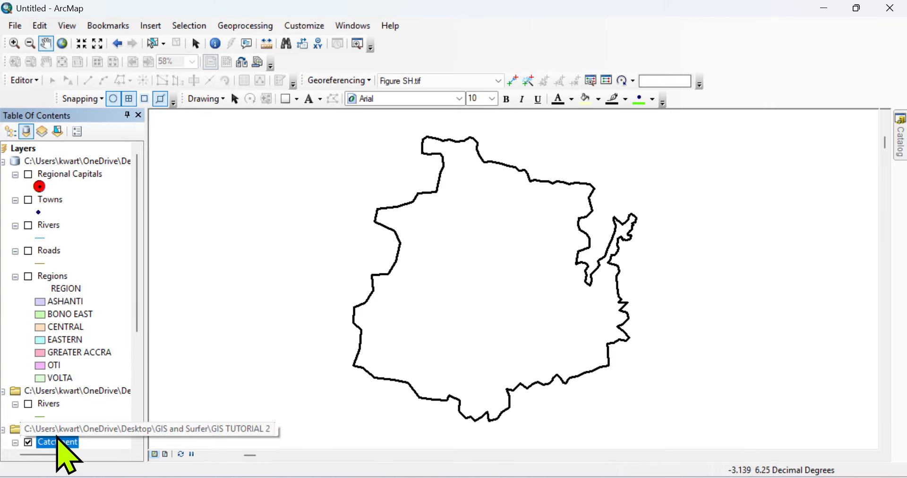
left_click(58, 431)
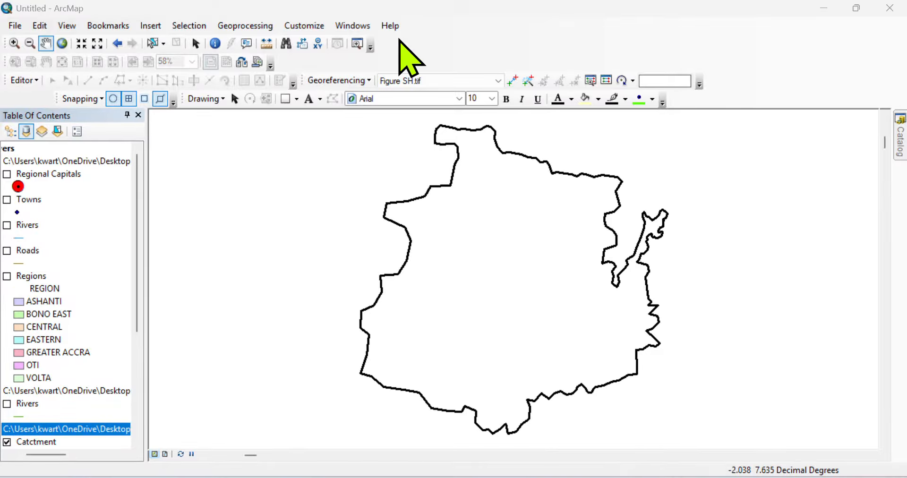
Step: Switch from ArcMap to the CWSA Data workbook in Excel with Alt+Tab
key("alt+Tab")
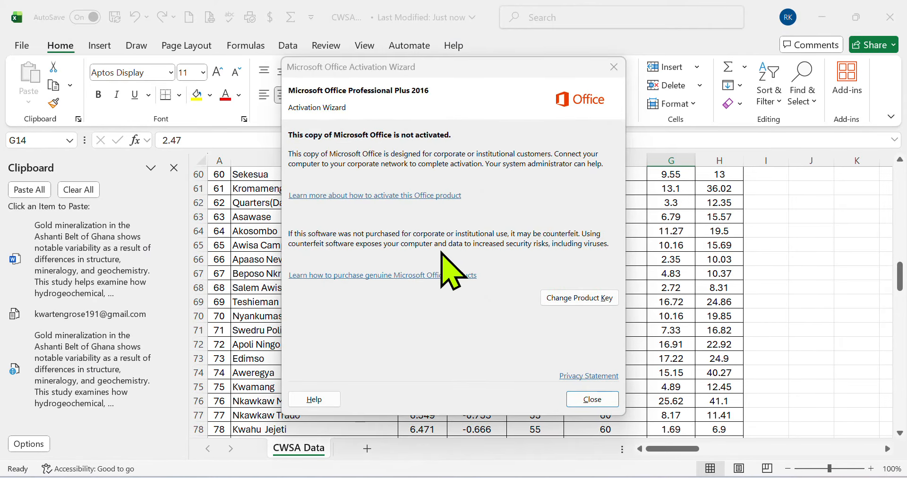
Step: Close the Office activation notice and go to the File backstage for CWSA Data
left_click(614, 68)
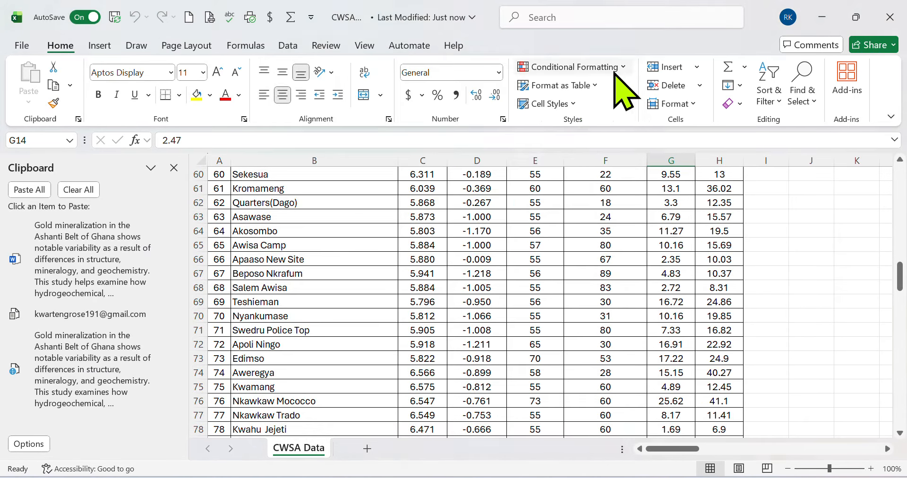
scroll(477, 278, "right", 1)
scroll(468, 288, "up", 11)
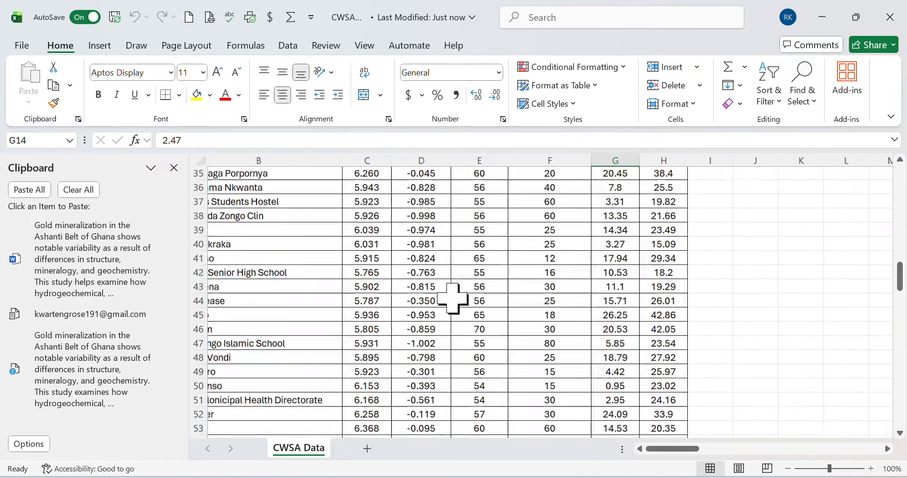
scroll(452, 297, "left", 1)
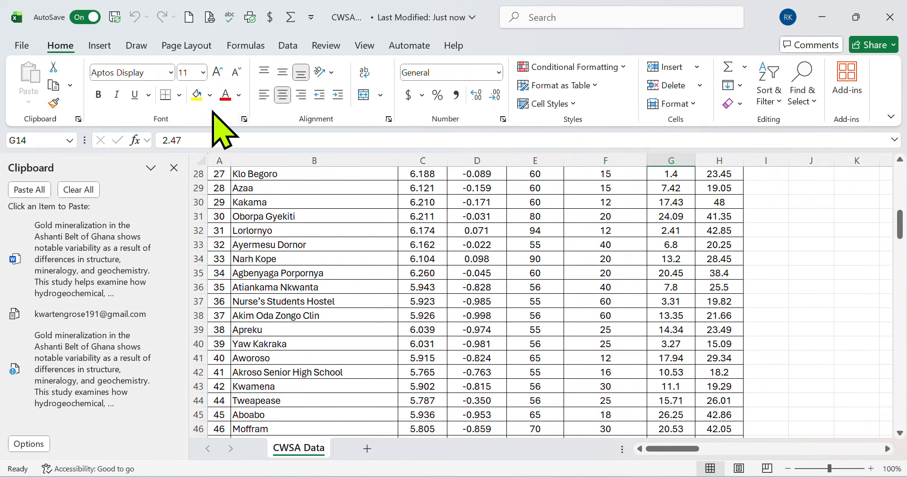
left_click(18, 45)
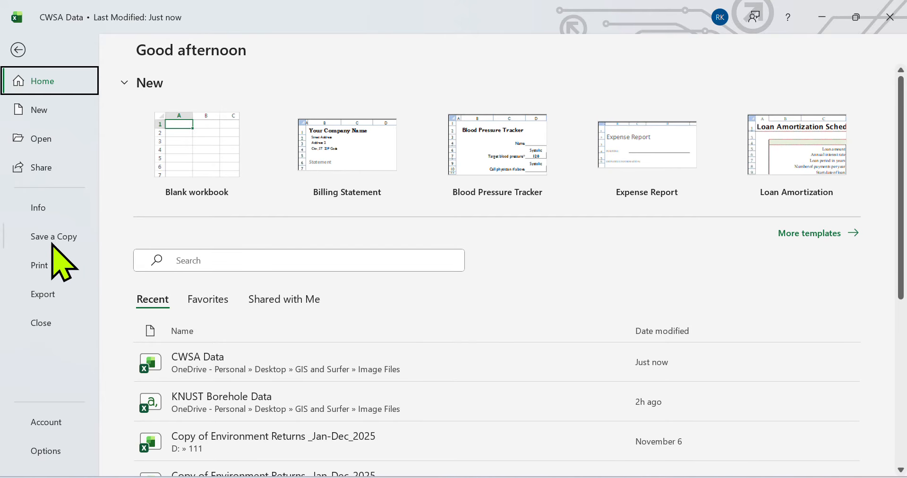
Step: Save a CSV (Comma delimited) copy named CWSA Data12 in Image Files, then close Excel
left_click(64, 238)
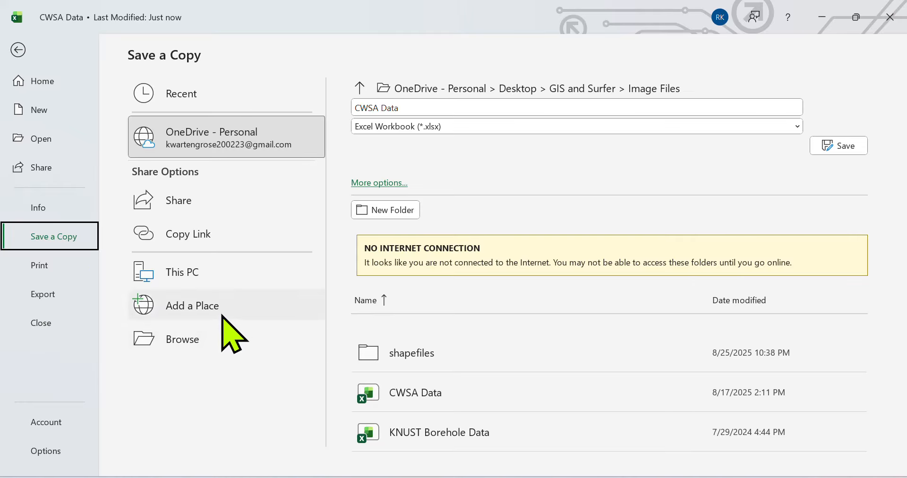
left_click(204, 341)
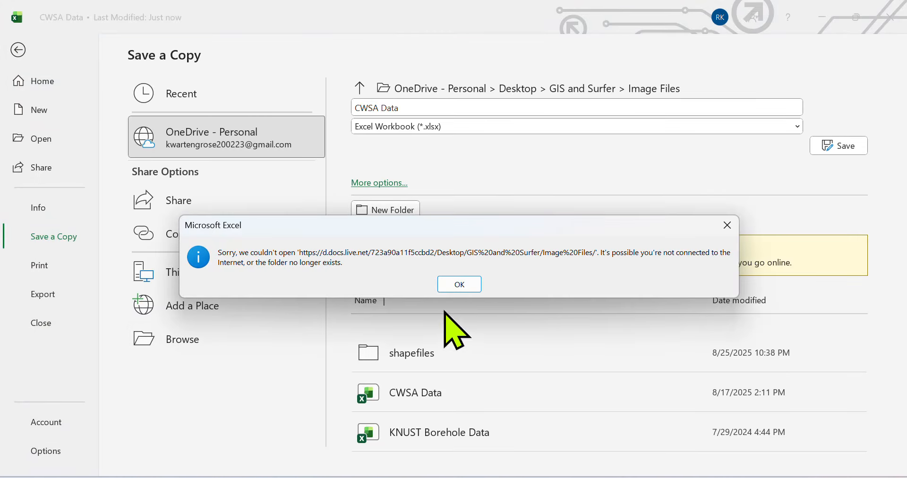
left_click(455, 284)
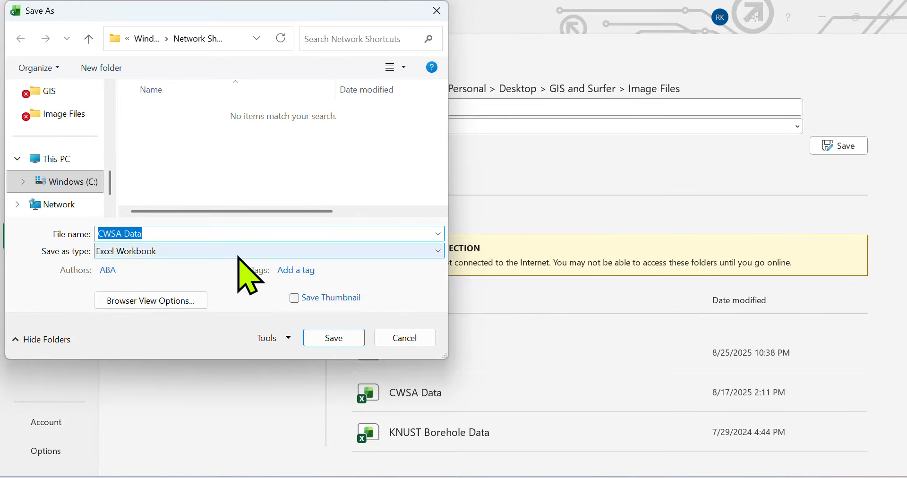
left_click(237, 256)
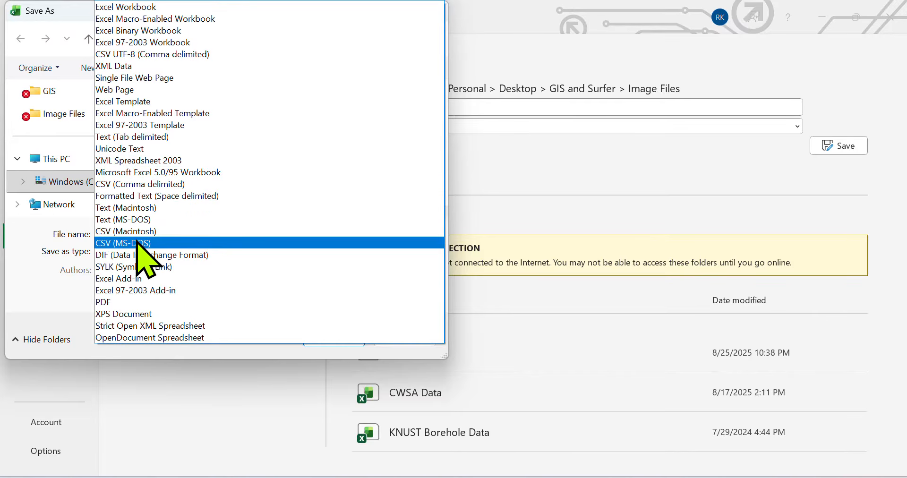
left_click(143, 183)
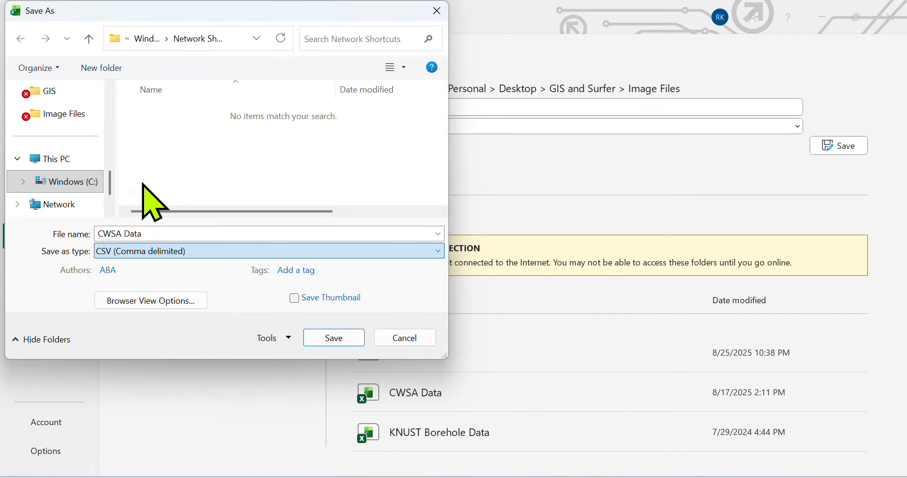
left_click(160, 234)
left_click(127, 234)
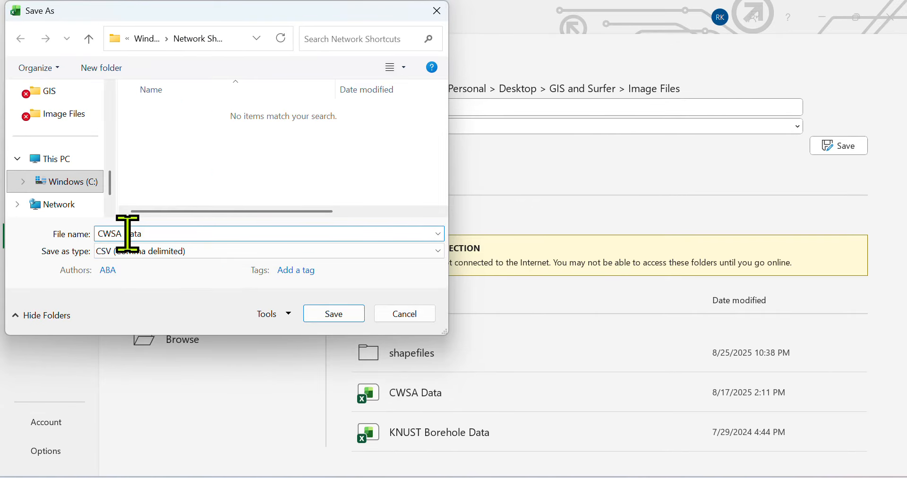
left_click(156, 231)
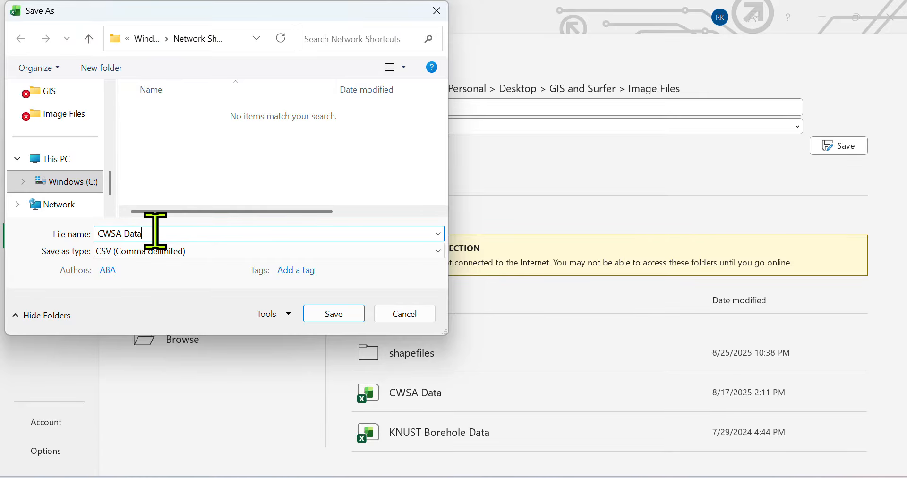
type("12")
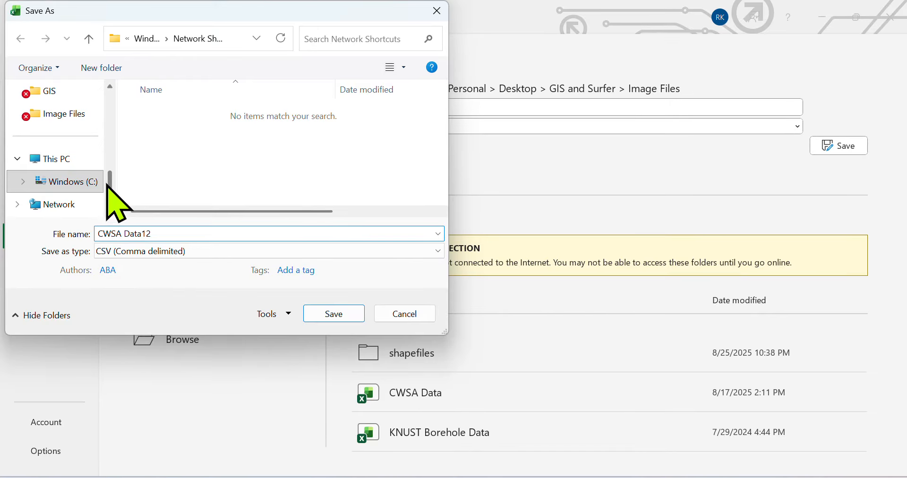
left_click(76, 118)
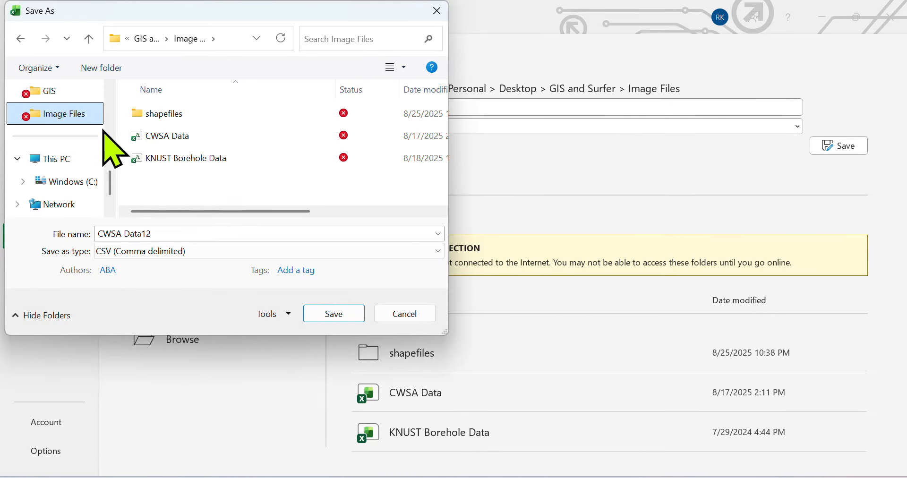
left_click(335, 314)
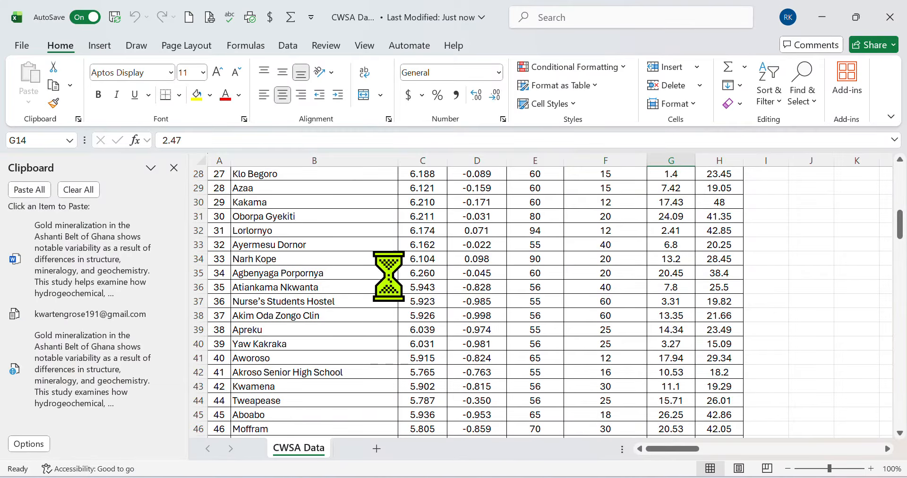
left_click(890, 18)
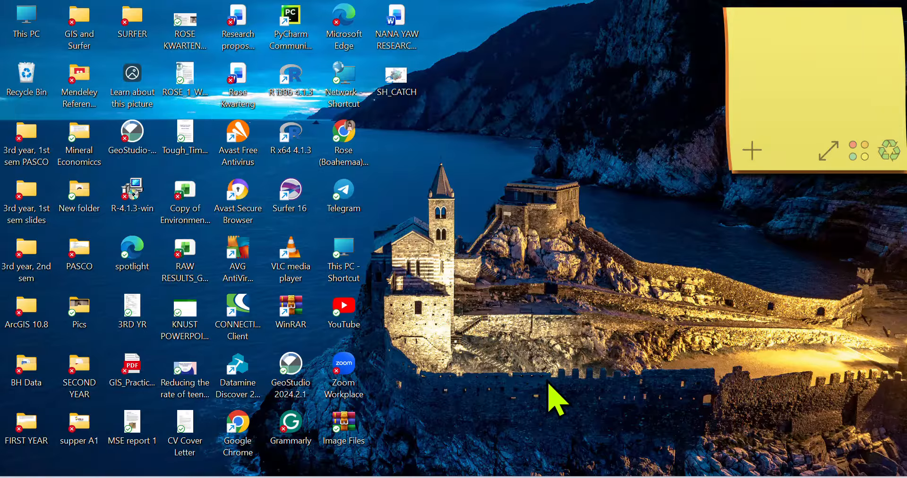
Step: Back in ArcMap, start Add XY Data using the CWSA Data12.csv table
left_click(550, 411)
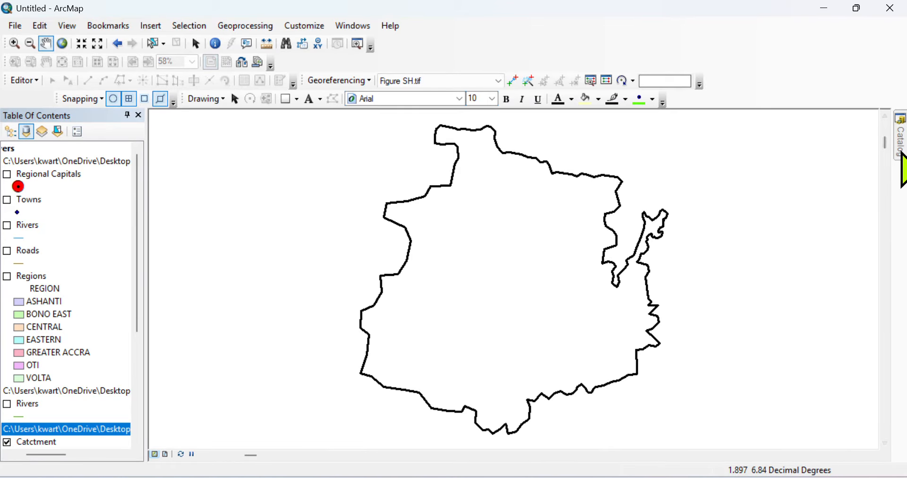
mouse_move(901, 152)
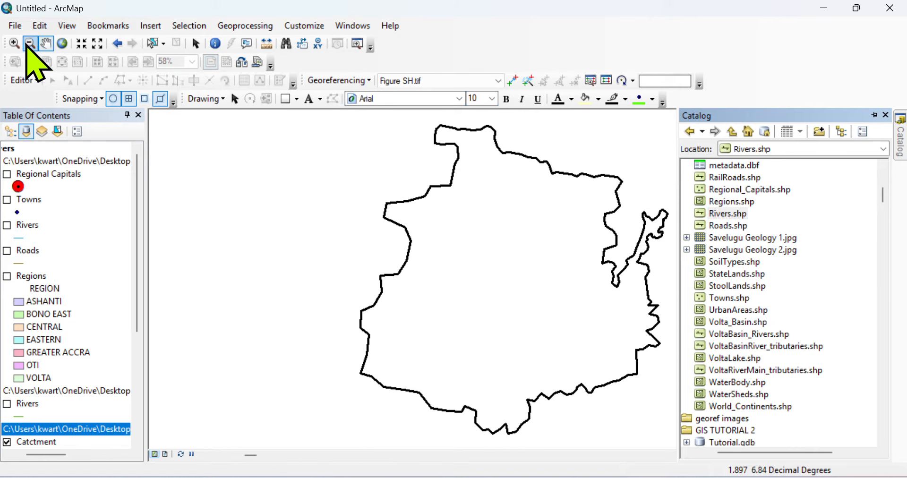
left_click(15, 26)
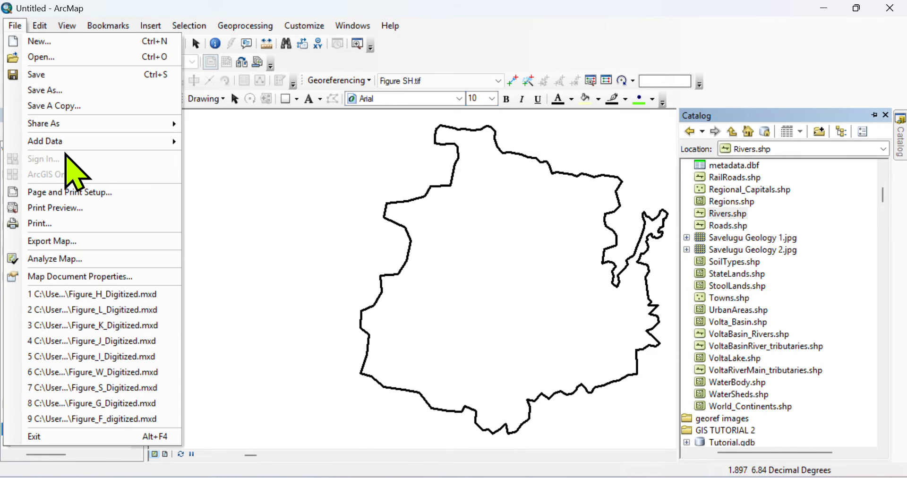
mouse_move(57, 144)
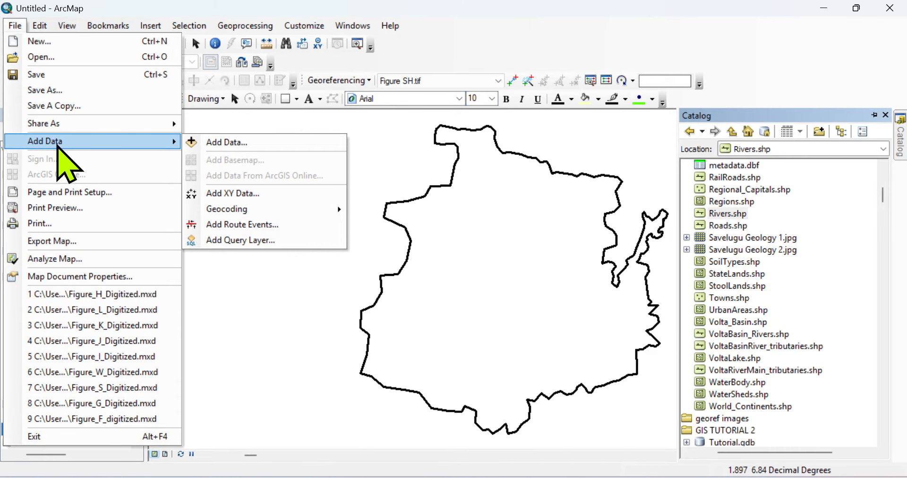
left_click(227, 194)
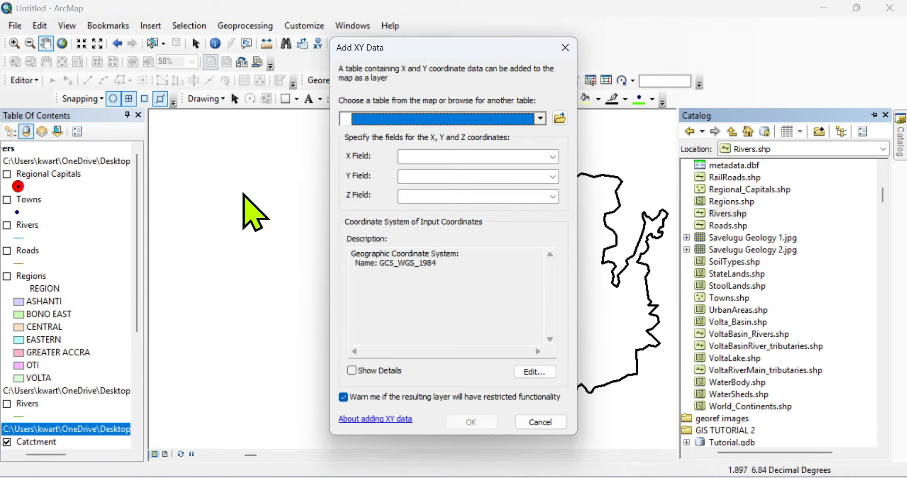
left_click(541, 119)
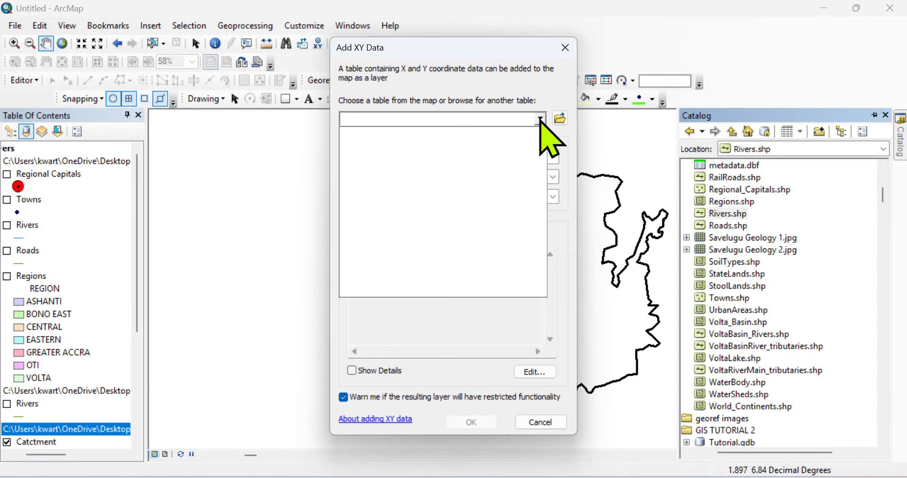
left_click(541, 119)
left_click(560, 118)
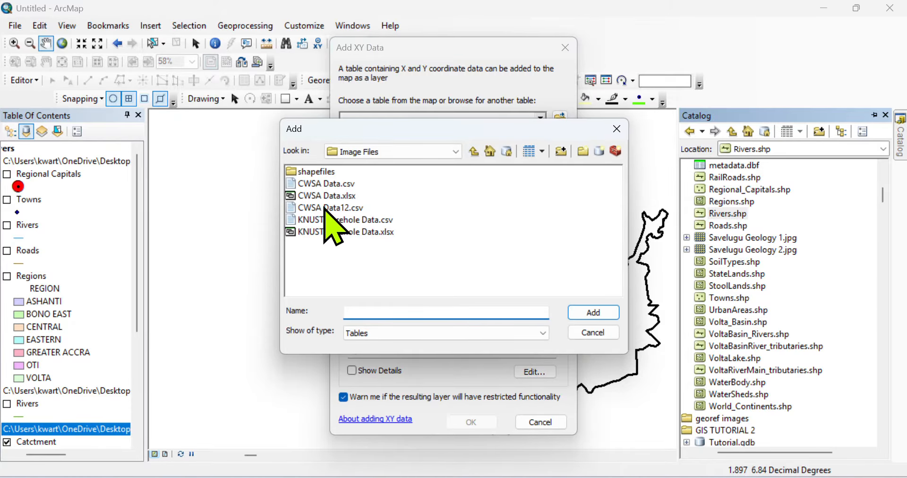
left_click(326, 209)
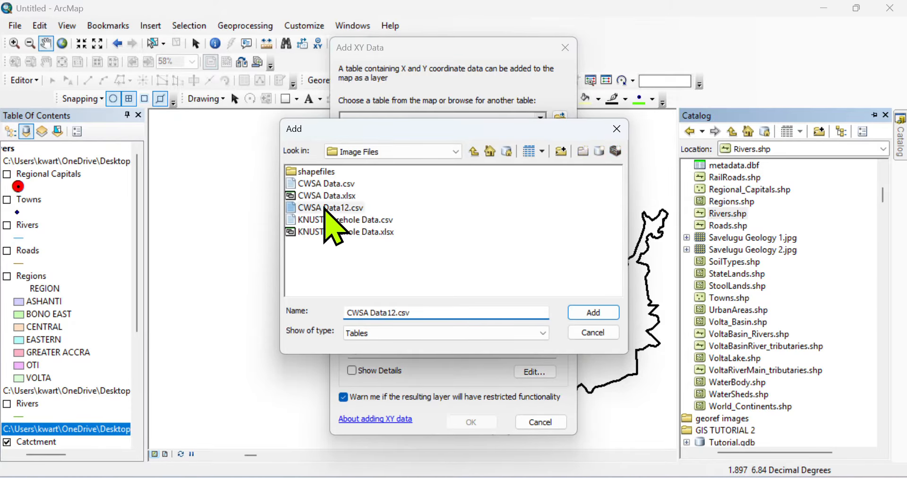
left_click(587, 313)
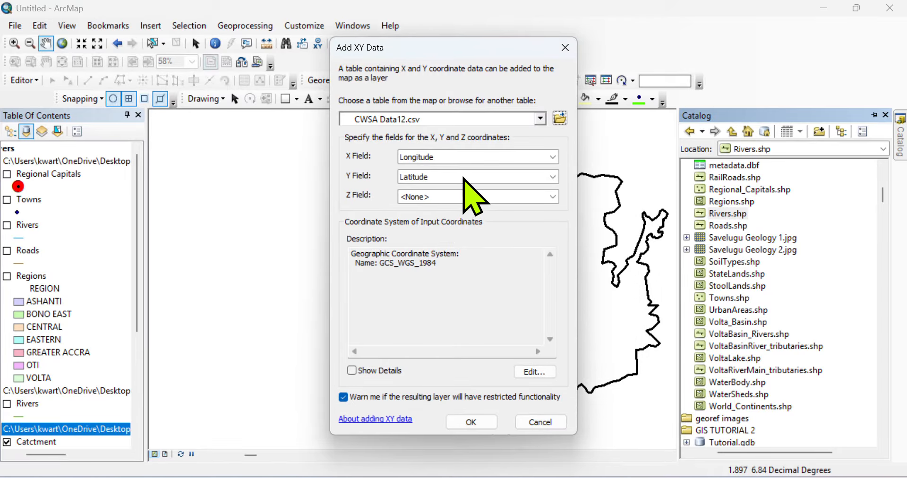
Step: Set X to Longitude, Y to Latitude and Z to Disharge (l/min)
left_click(541, 160)
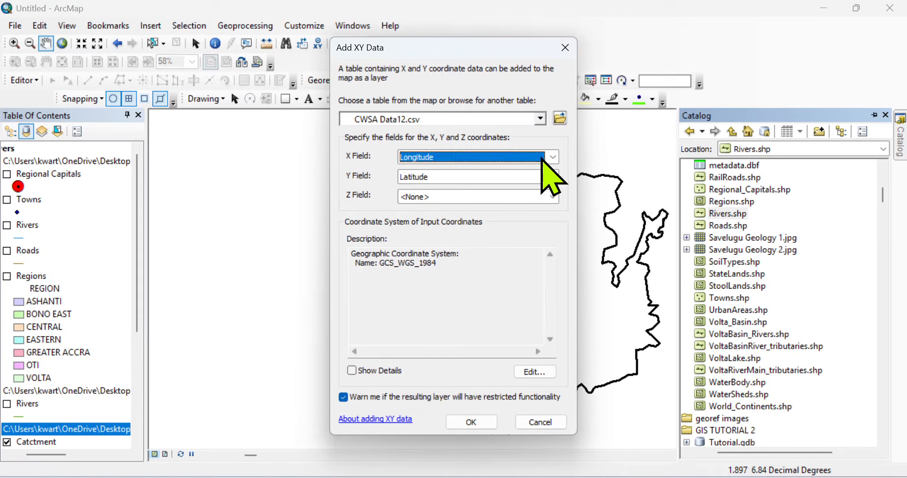
left_click(542, 160)
left_click(542, 160)
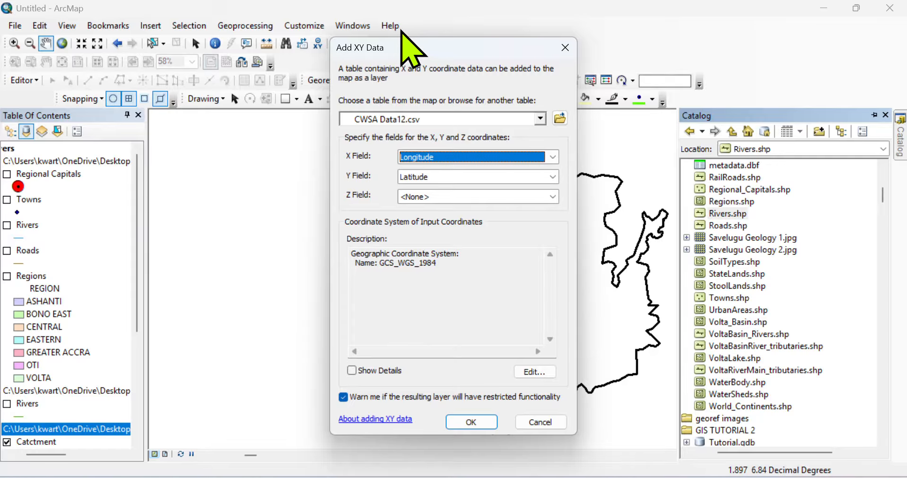
left_click(379, 23)
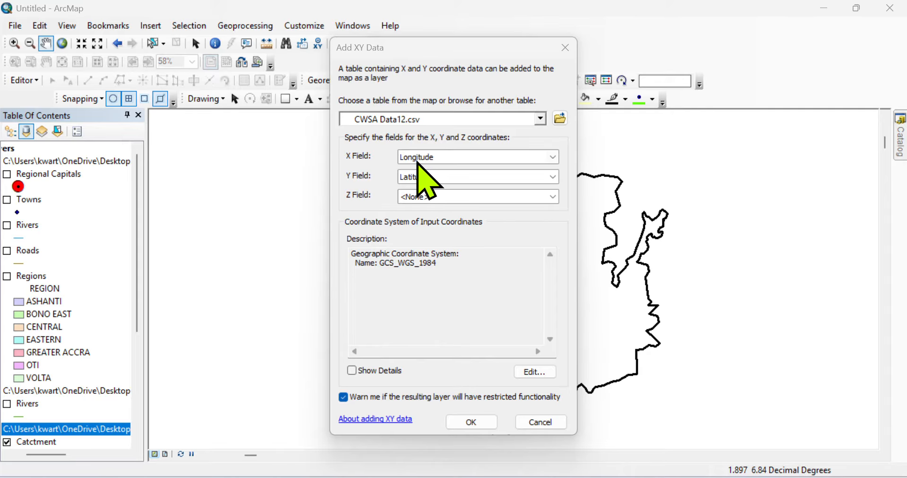
left_click(553, 157)
left_click(552, 157)
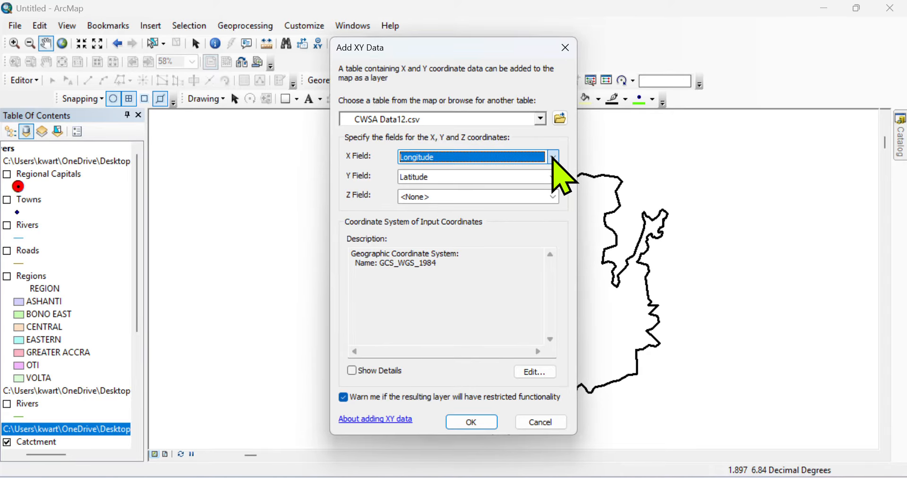
left_click(553, 177)
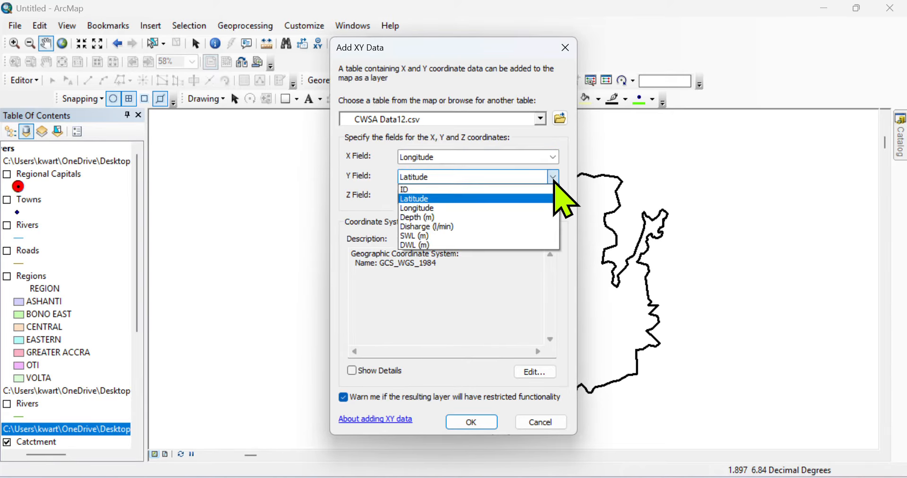
left_click(554, 179)
left_click(553, 197)
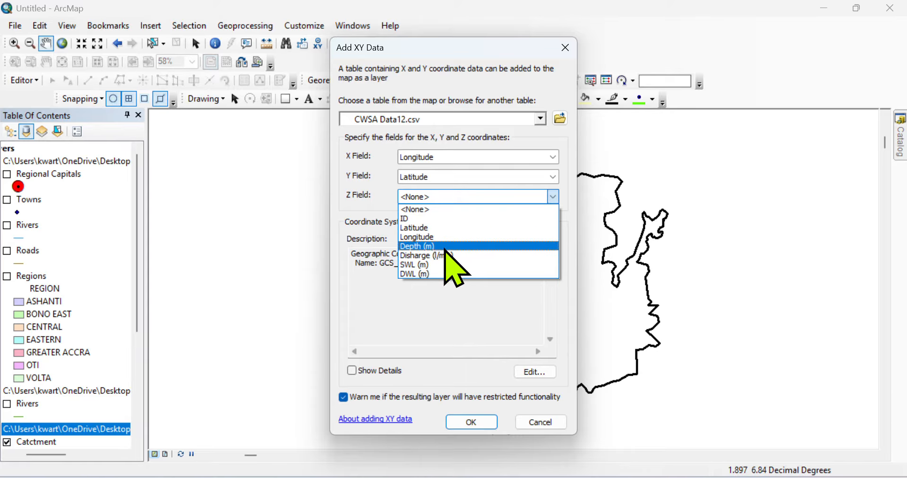
left_click(417, 256)
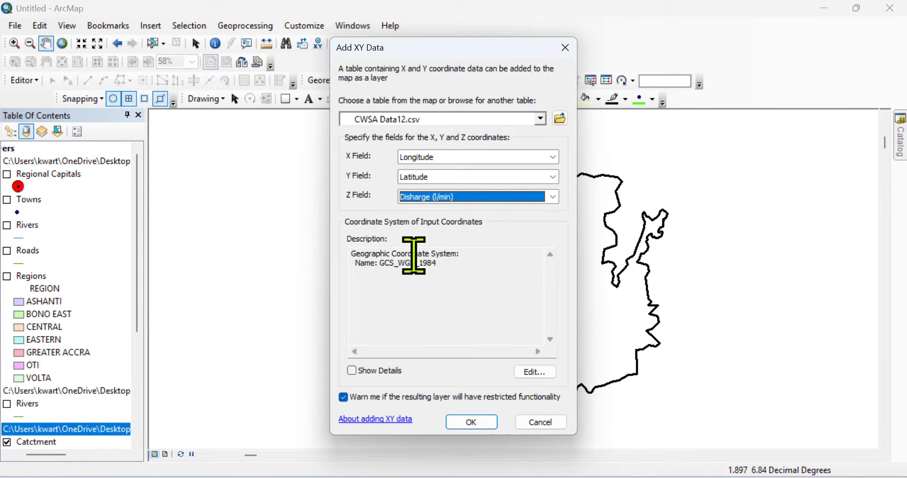
Step: Set the coordinate system to WGS 1984 and create the point layer, accepting the Object-ID warning
left_click(533, 372)
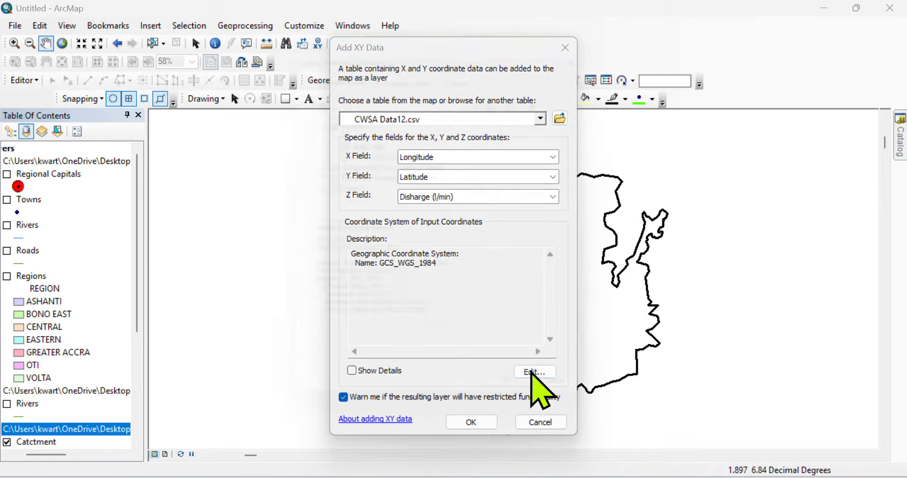
left_click(380, 147)
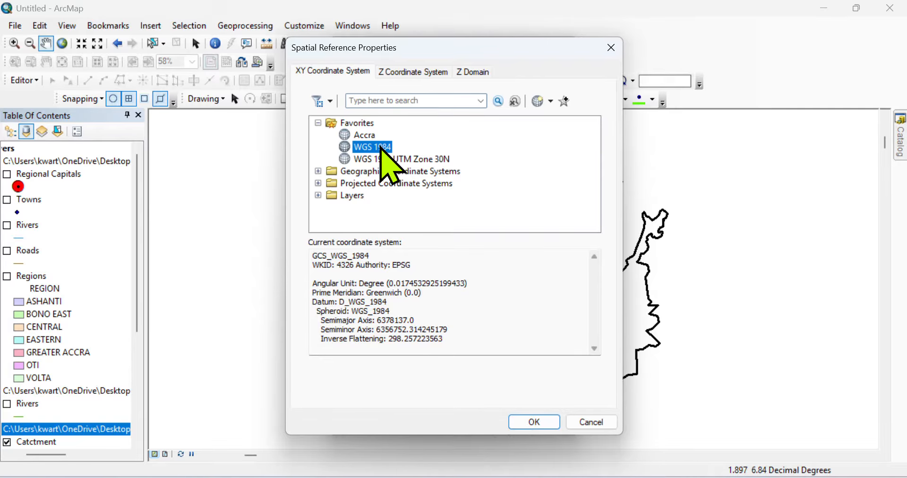
left_click(535, 423)
left_click(479, 423)
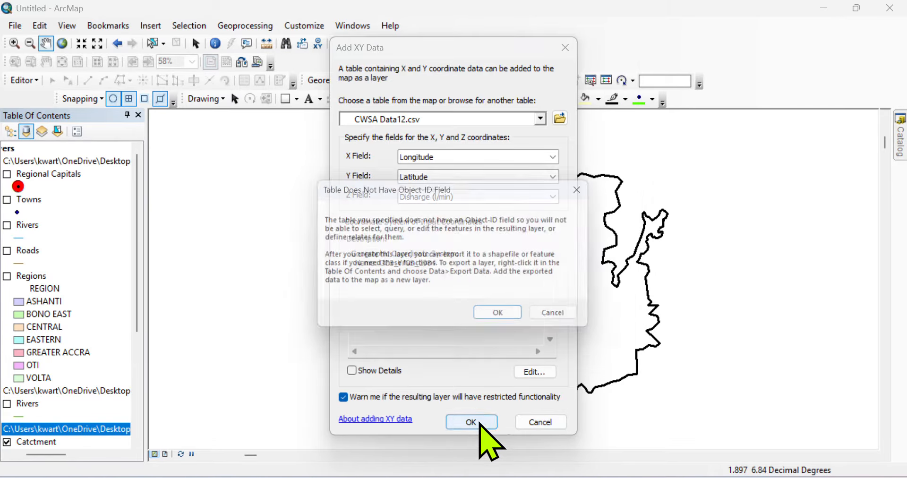
left_click(505, 321)
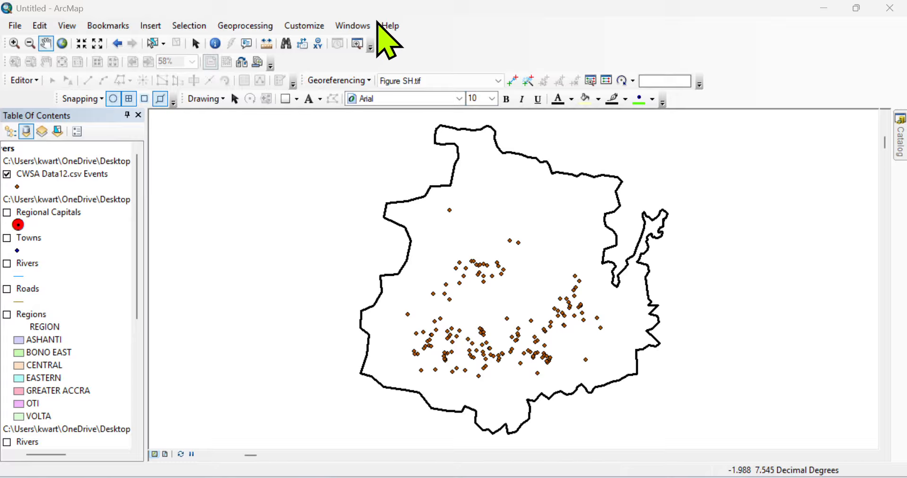
Step: Open ArcToolbox and launch Spatial Analyst Tools > Interpolation > IDW
left_click(259, 25)
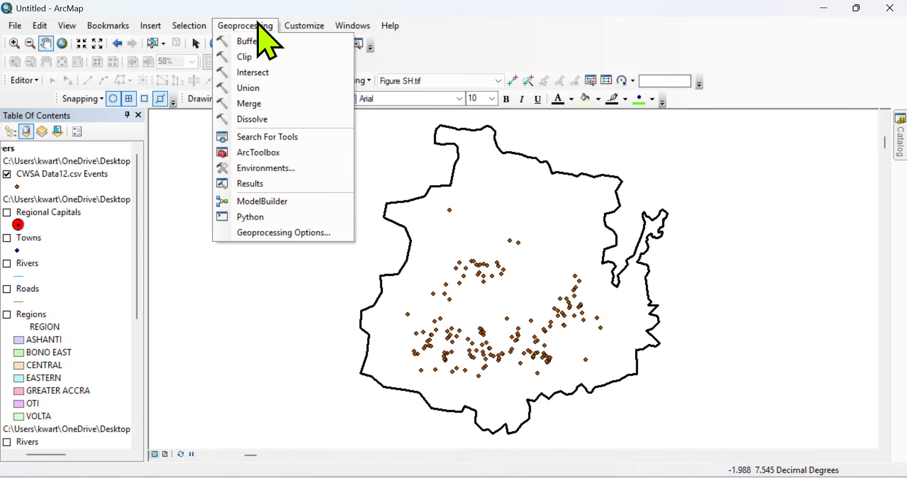
left_click(273, 157)
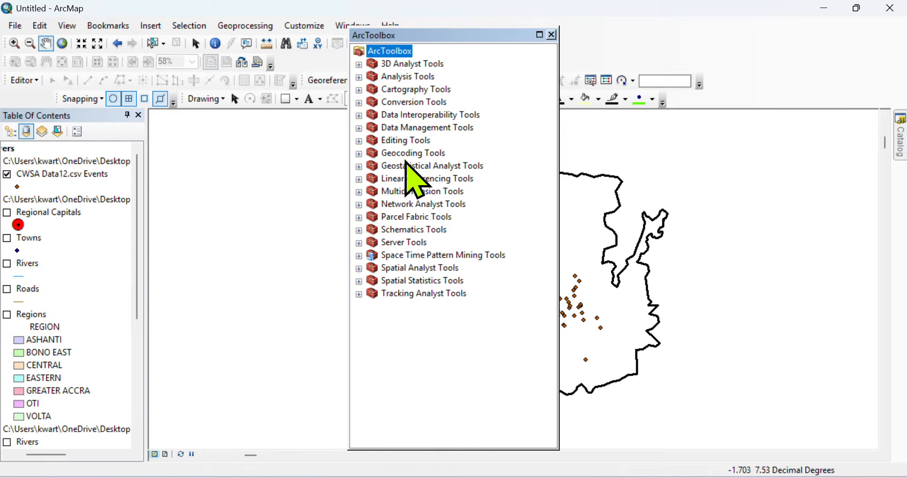
left_click(378, 21)
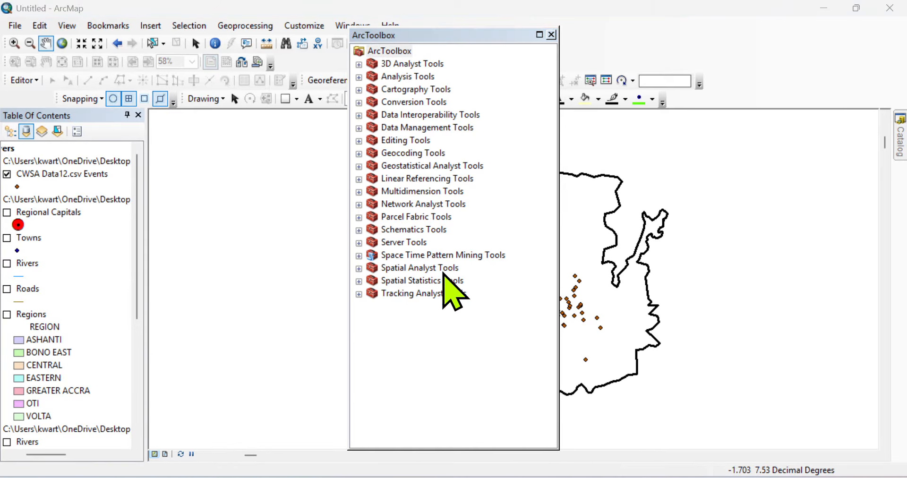
left_click(415, 268)
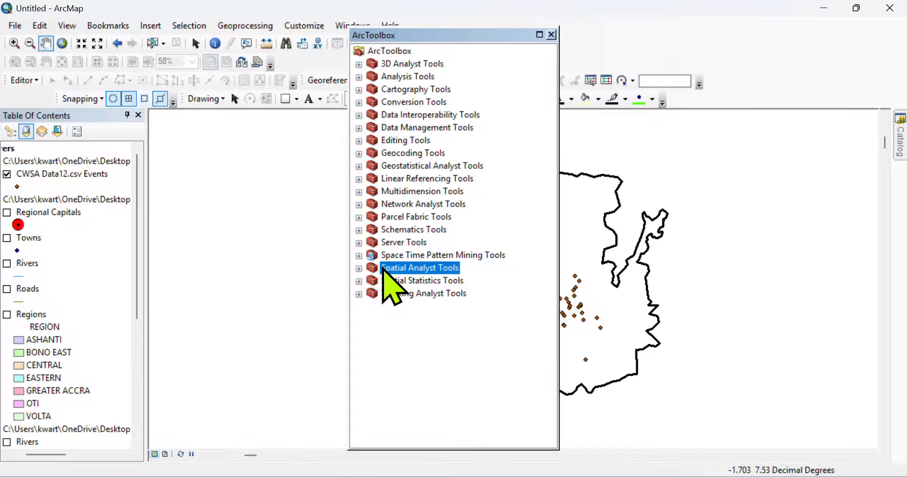
left_click(359, 268)
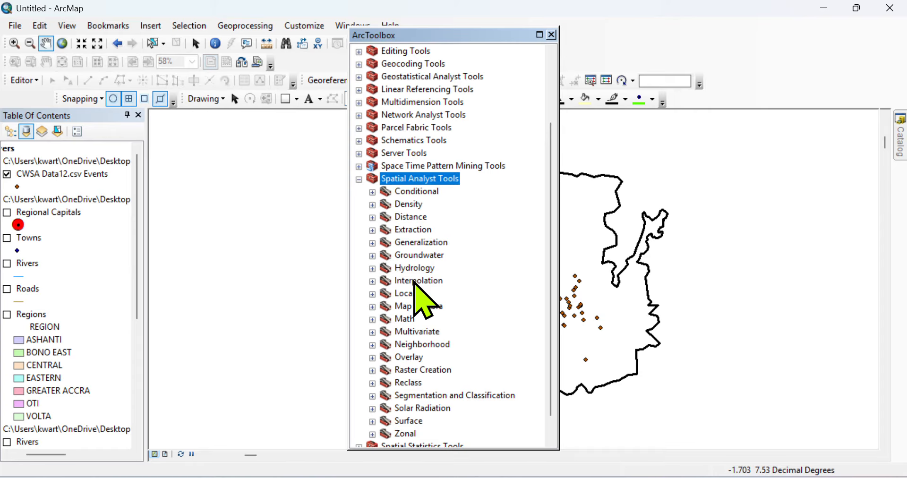
left_click(372, 281)
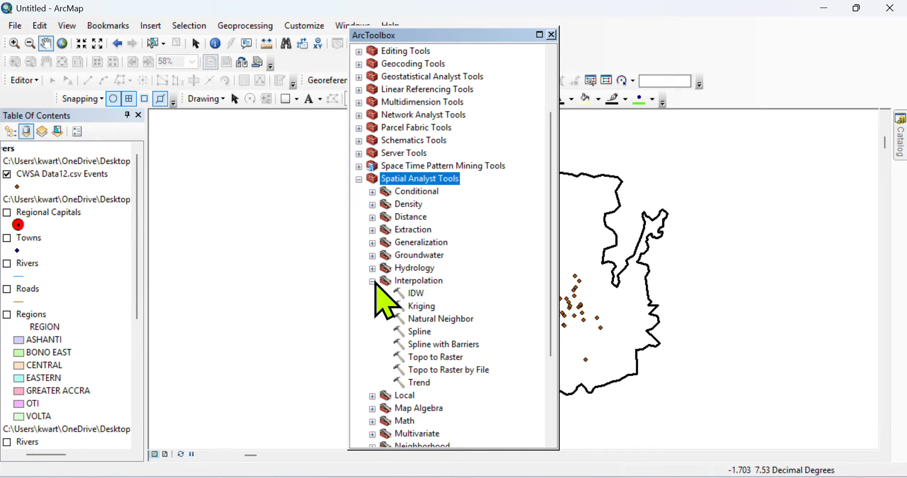
double_click(416, 294)
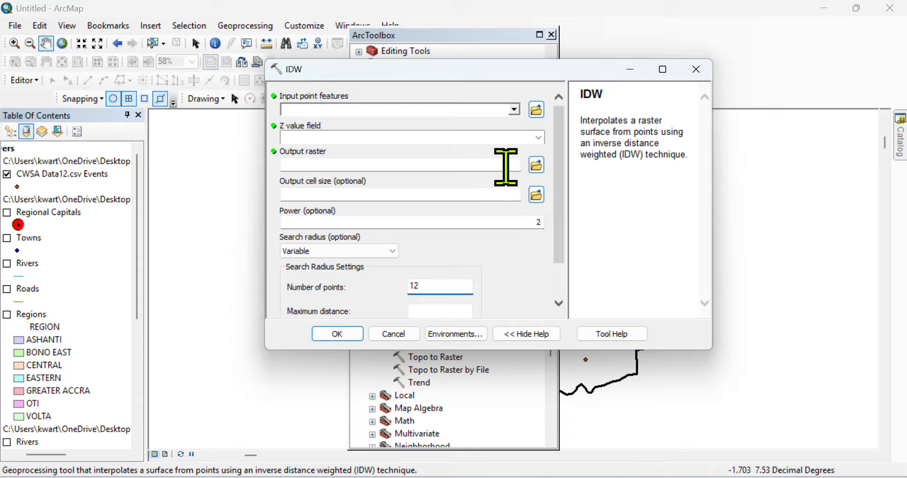
Step: Set IDW input to CWSA Data12.csv Events, Z field Disharge (l/min), output raster Classify_discharge
left_click(514, 110)
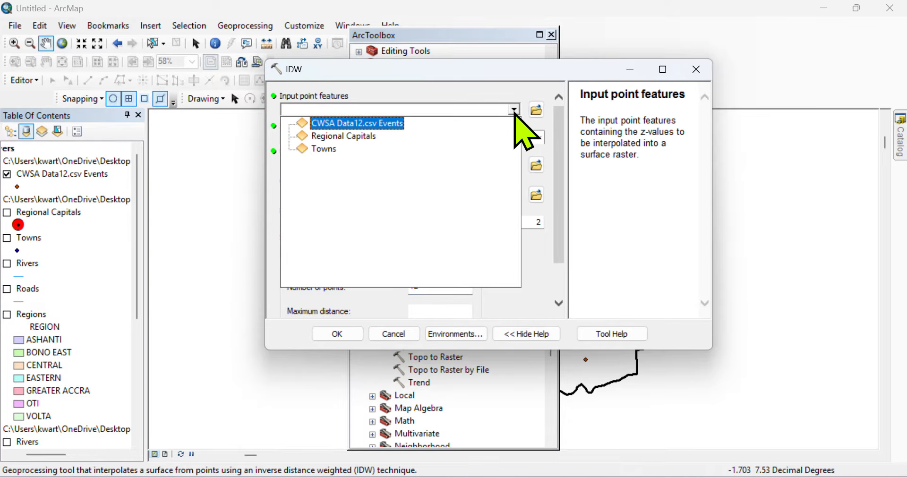
left_click(373, 124)
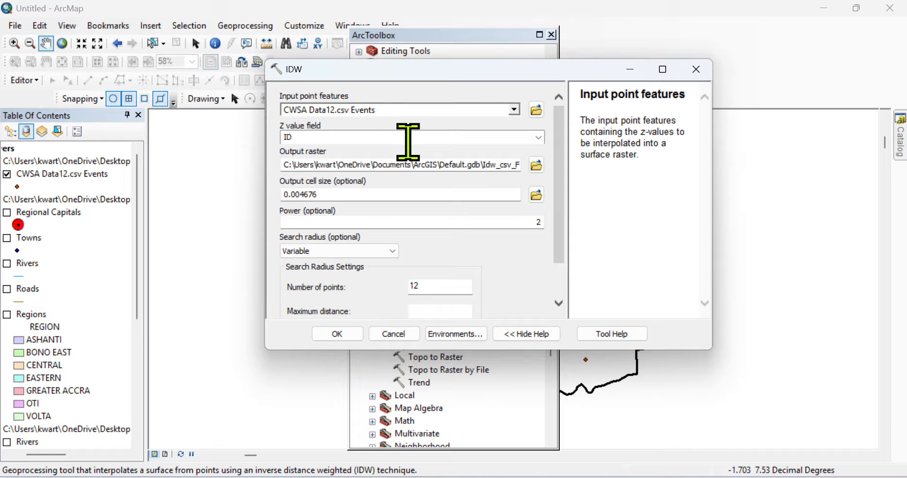
left_click(539, 137)
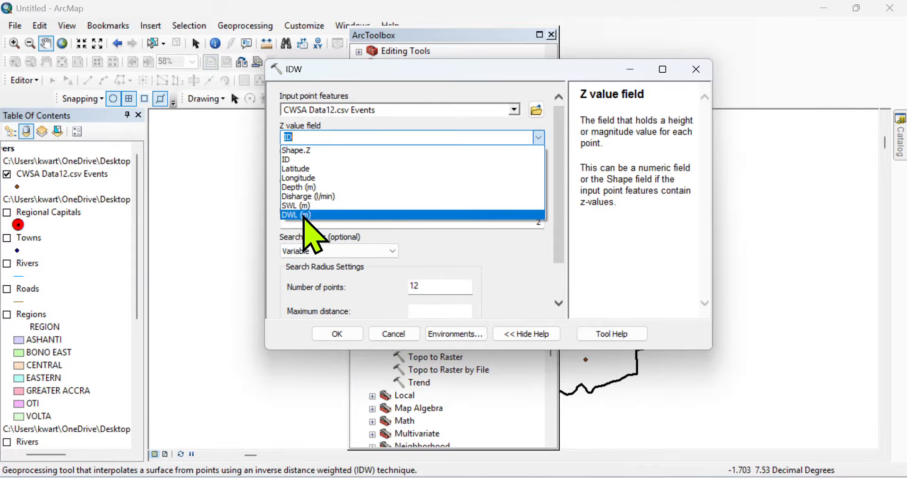
left_click(331, 196)
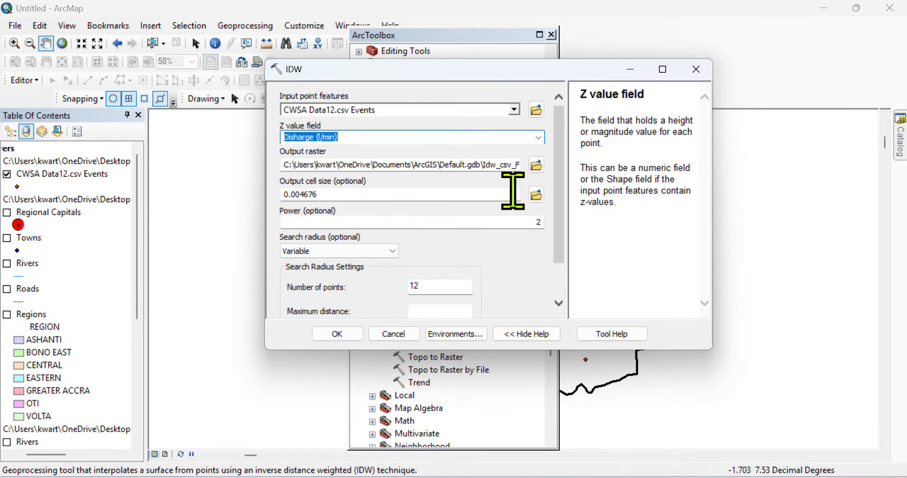
left_click(538, 164)
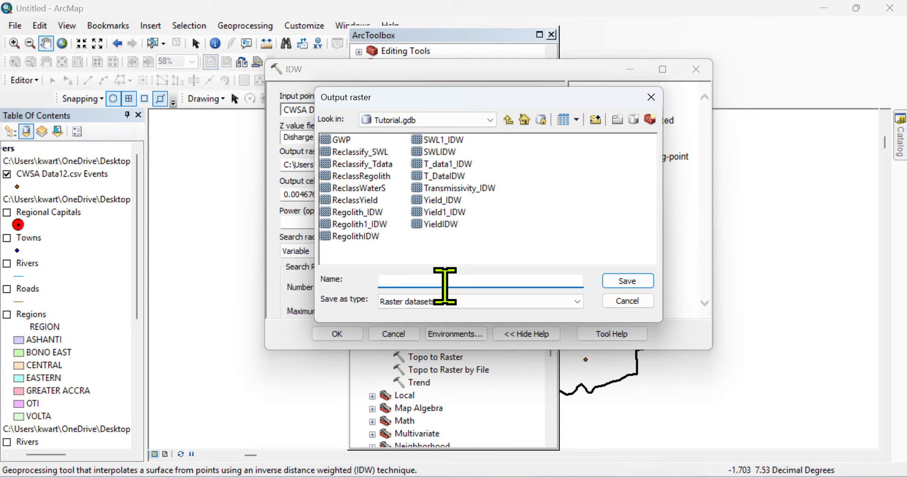
type("Classify_discharge")
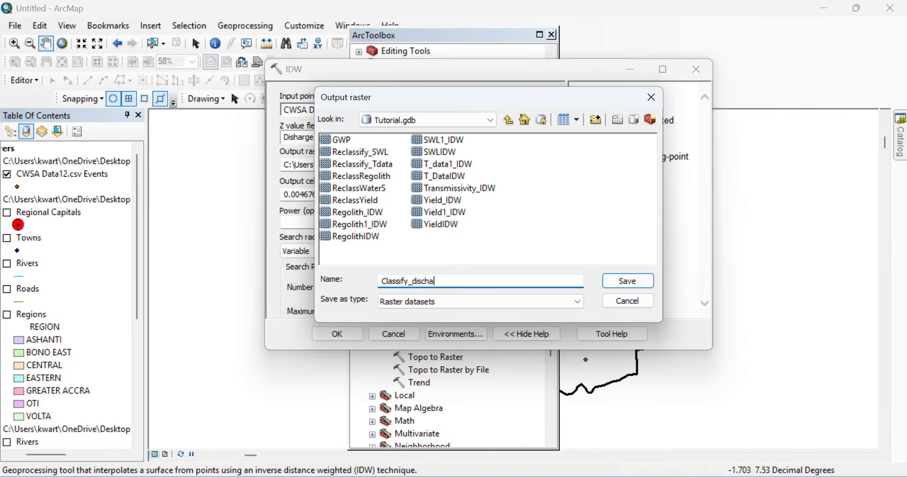
left_click(627, 281)
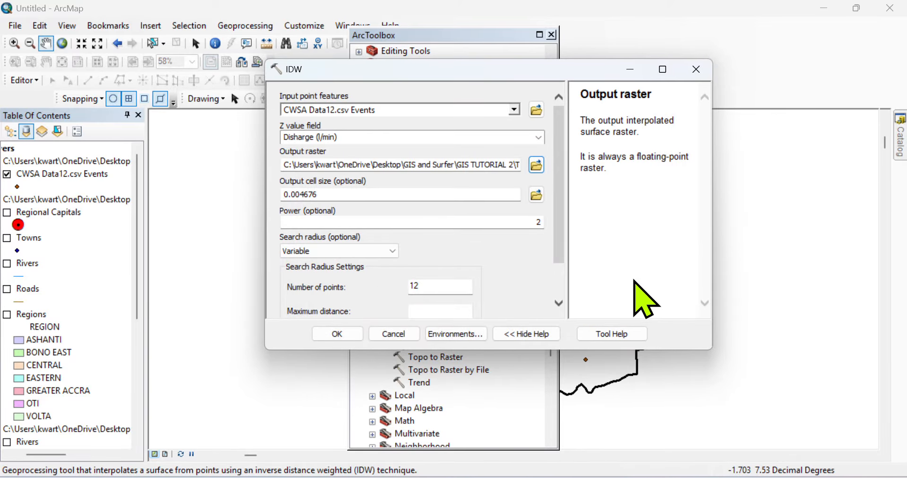
Step: In Environment Settings, set Output Coordinate System to Same as Layer "Catctment"
left_click(448, 335)
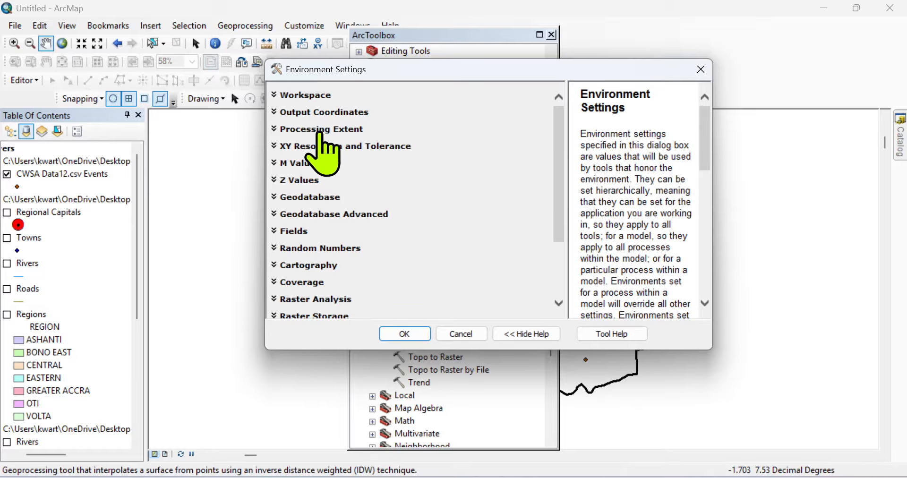
left_click(331, 113)
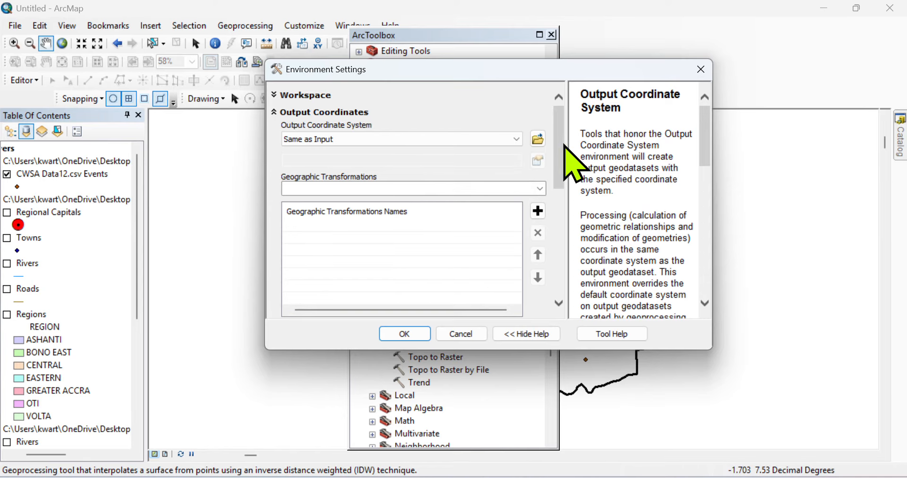
left_click(376, 31)
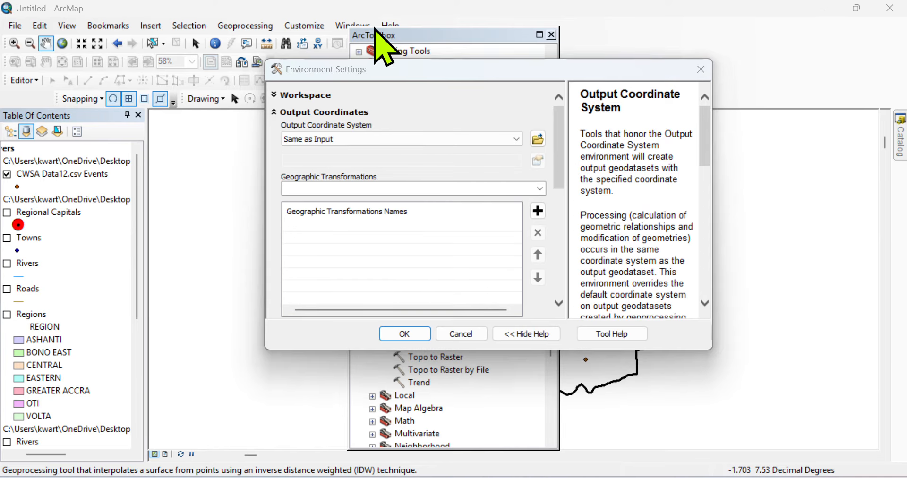
left_click(516, 139)
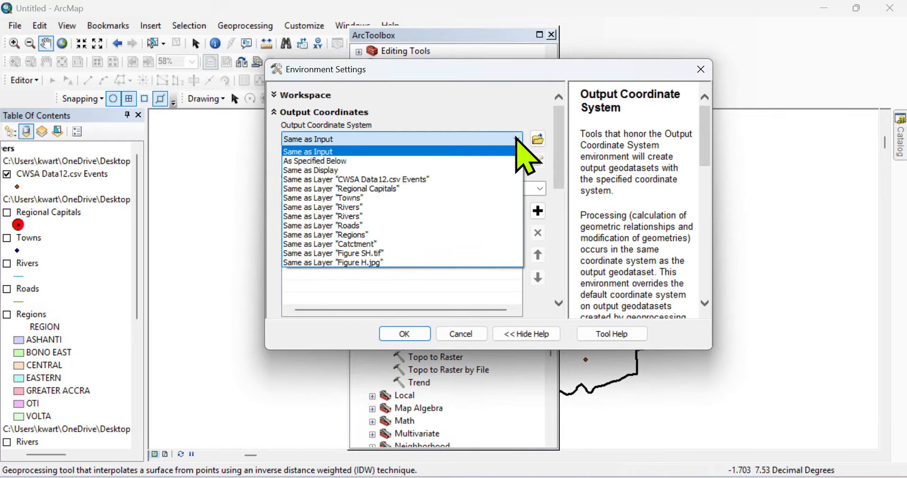
left_click(330, 244)
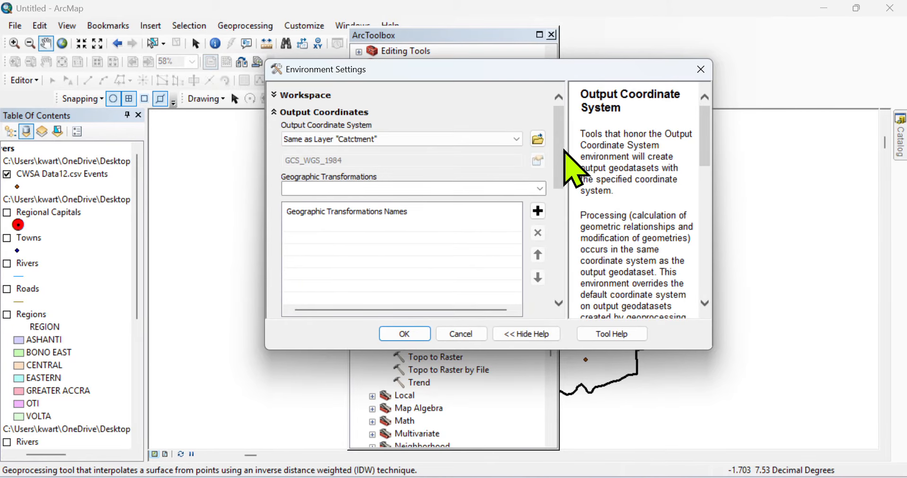
left_click_drag(563, 154, 563, 284)
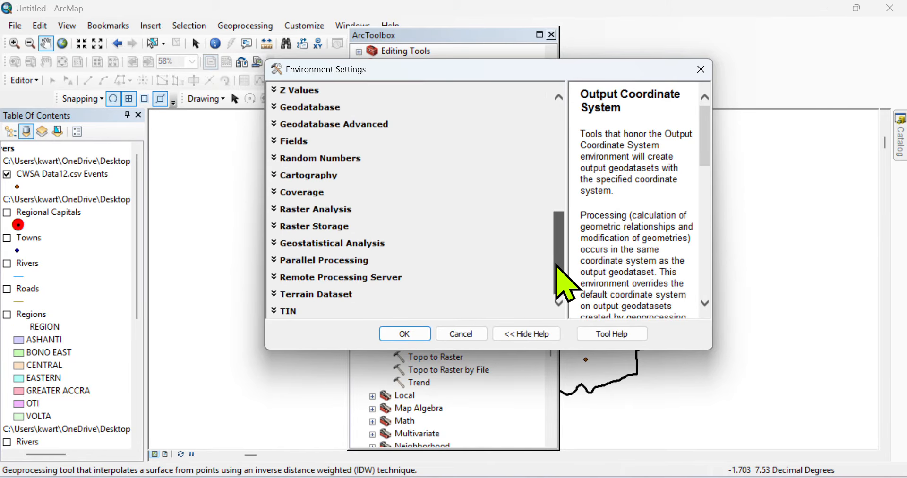
Step: Set the Raster Analysis Mask to Catctment and confirm the settings
left_click(321, 209)
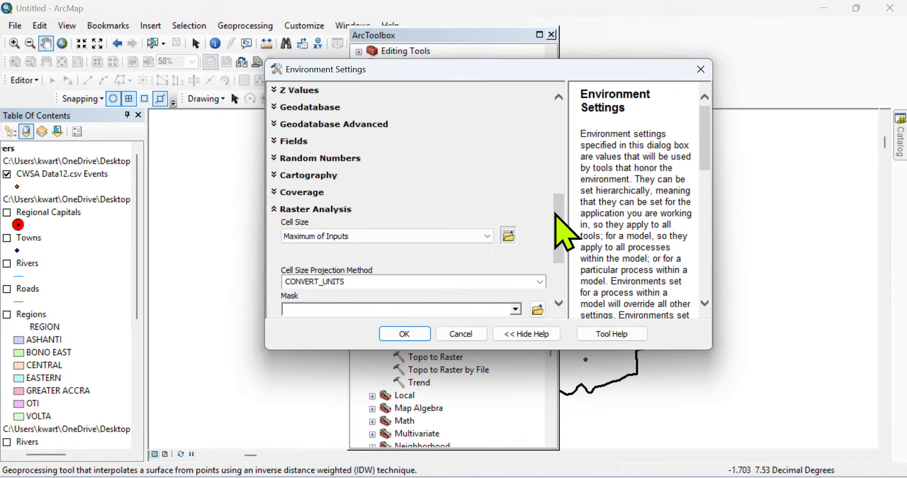
left_click_drag(557, 215, 562, 260)
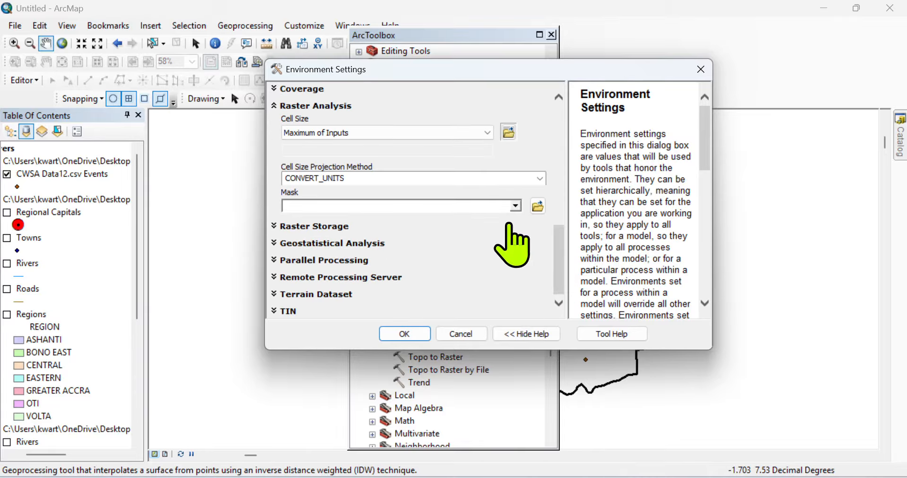
left_click(517, 208)
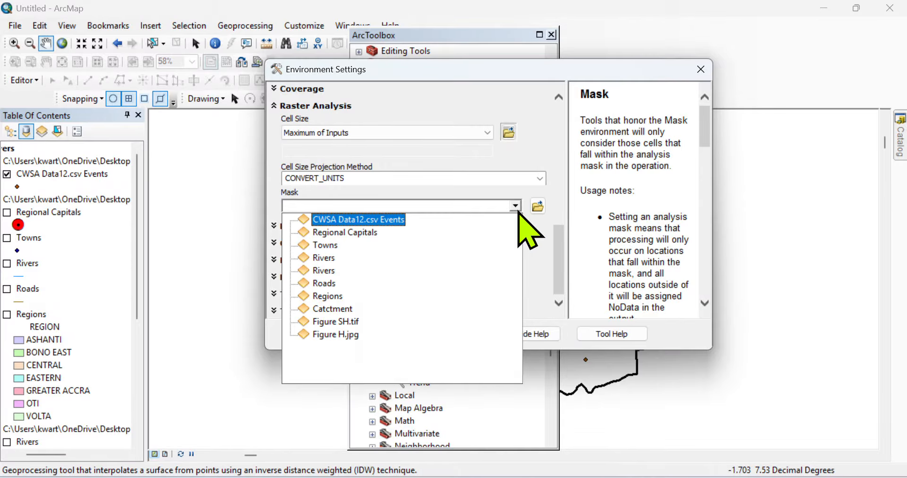
left_click(518, 209)
left_click(518, 209)
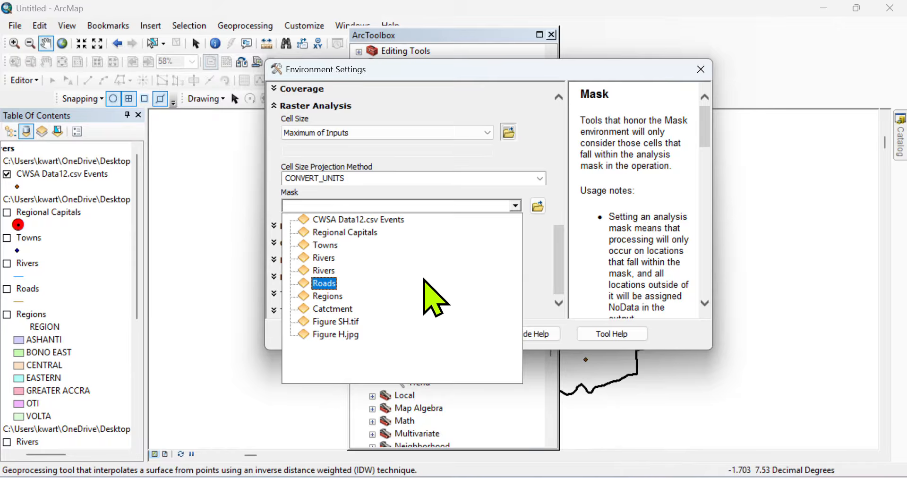
left_click(338, 310)
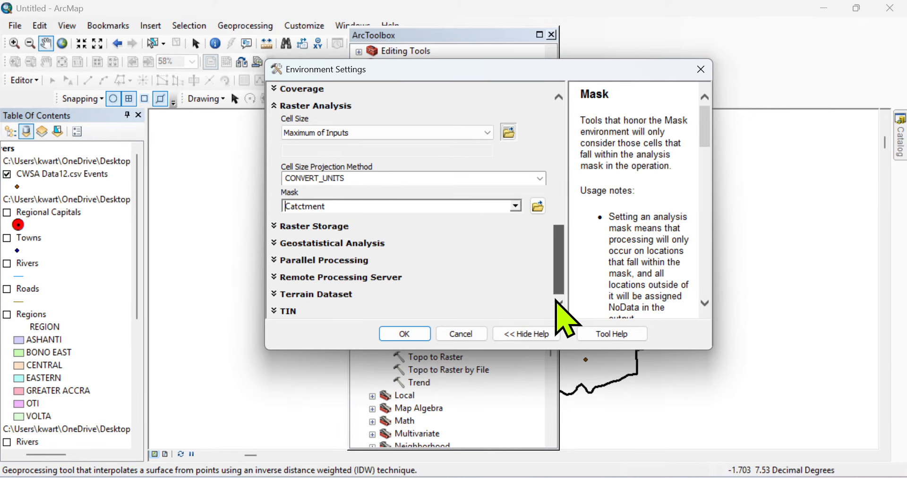
left_click(404, 334)
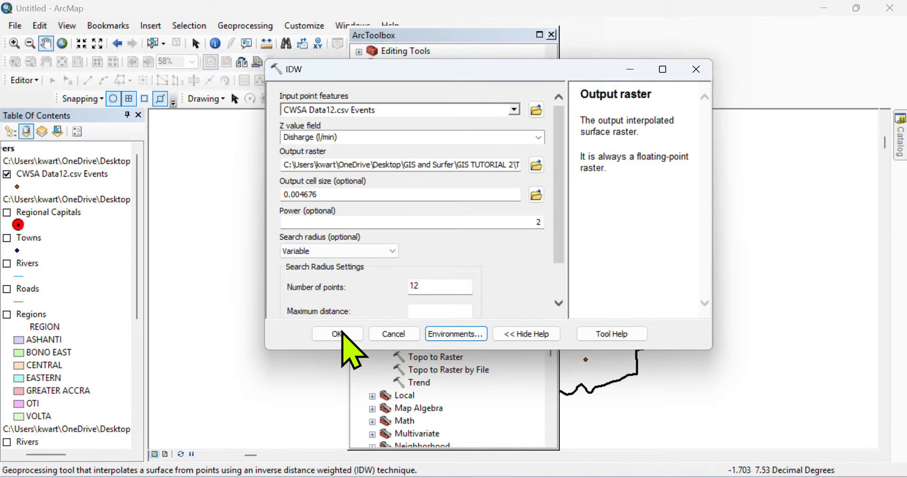
Step: Run IDW, close ArcToolbox, and remove the Classify_discharge layer from the map
left_click(347, 333)
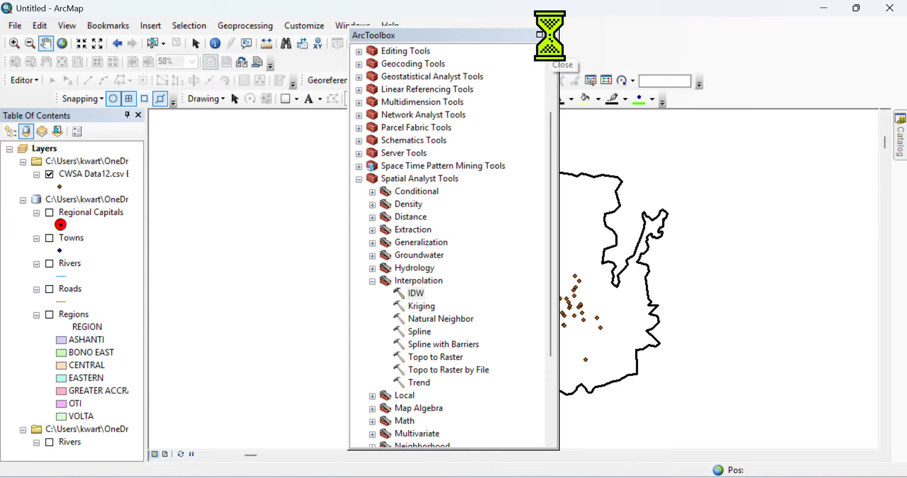
left_click(552, 34)
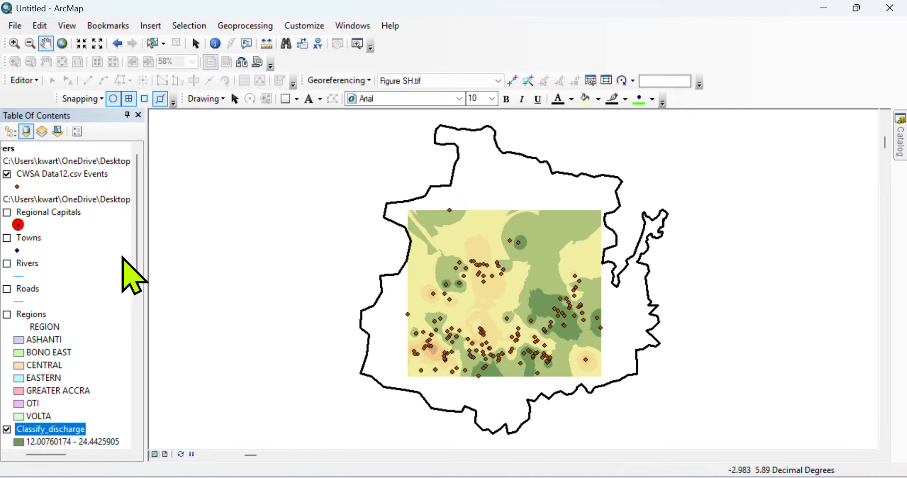
left_click_drag(134, 259, 143, 312)
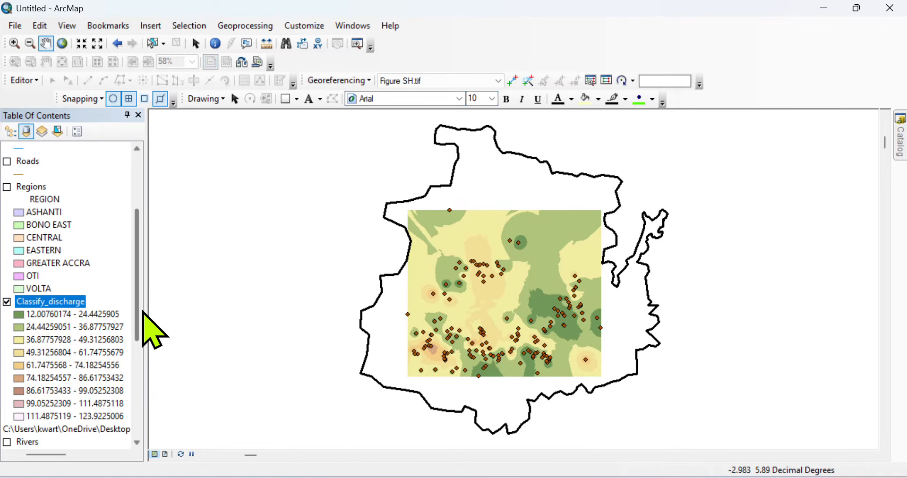
right_click(65, 301)
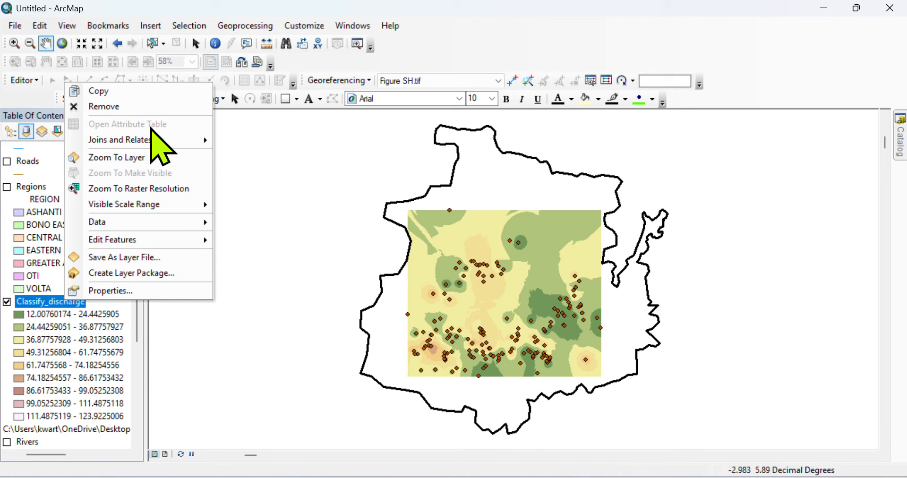
left_click(124, 106)
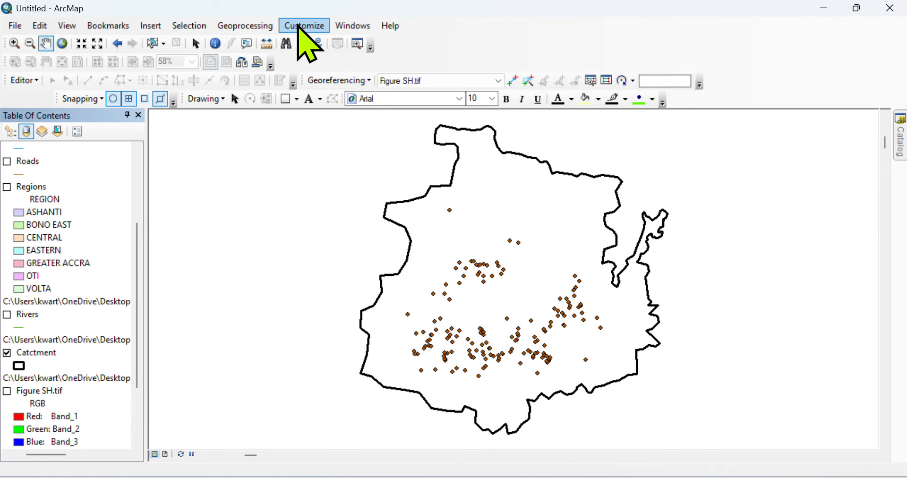
Step: Reopen the IDW tool from ArcToolbox
left_click(254, 27)
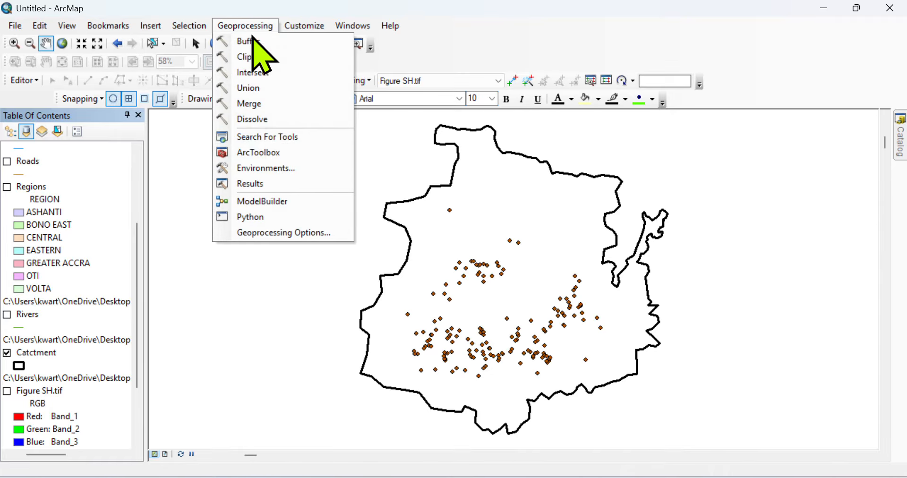
left_click(258, 154)
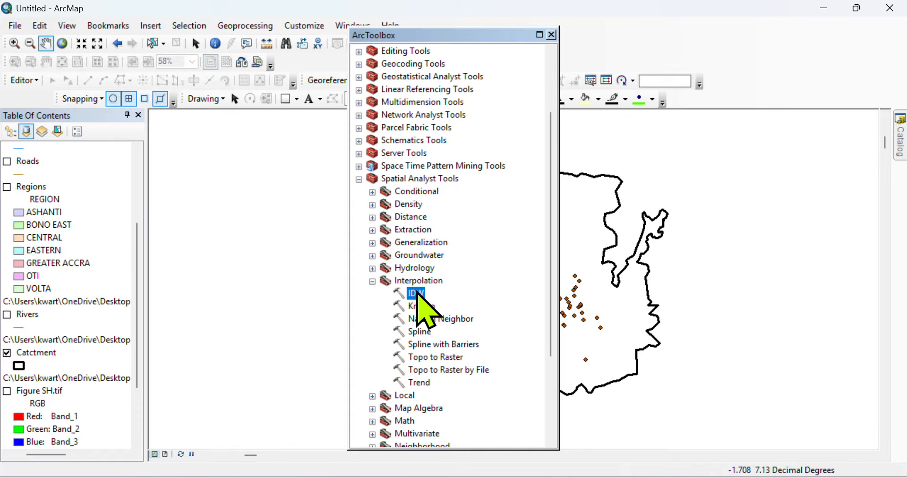
double_click(416, 294)
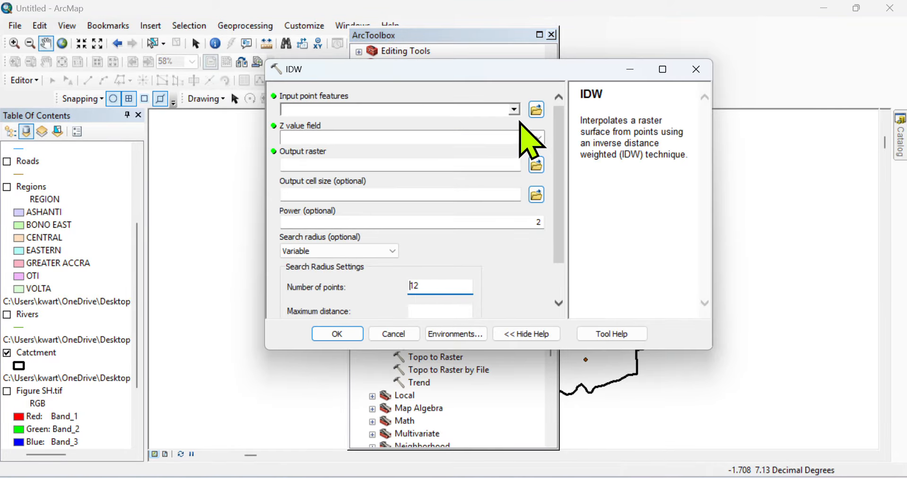
Step: Set input CWSA Data12.csv Events, Z field Disharge (l/min), and output raster DISCHARGE
left_click(517, 113)
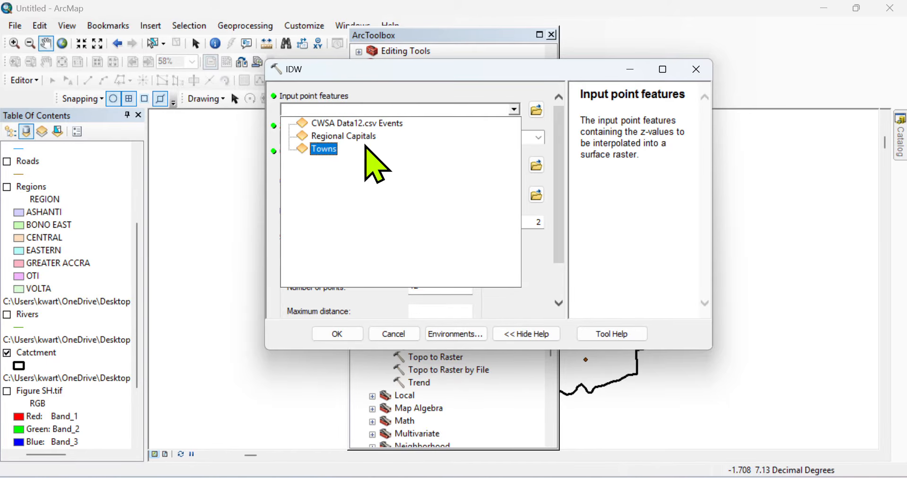
left_click(377, 125)
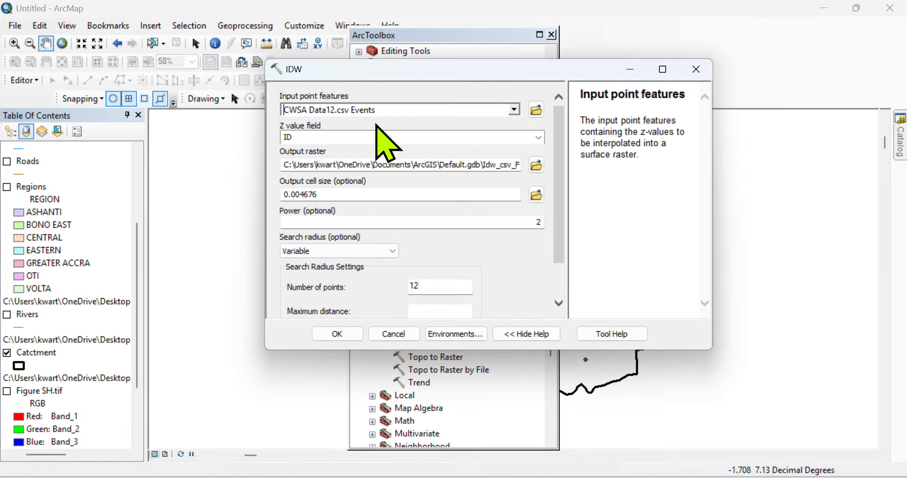
left_click_drag(558, 189, 569, 160)
left_click(538, 137)
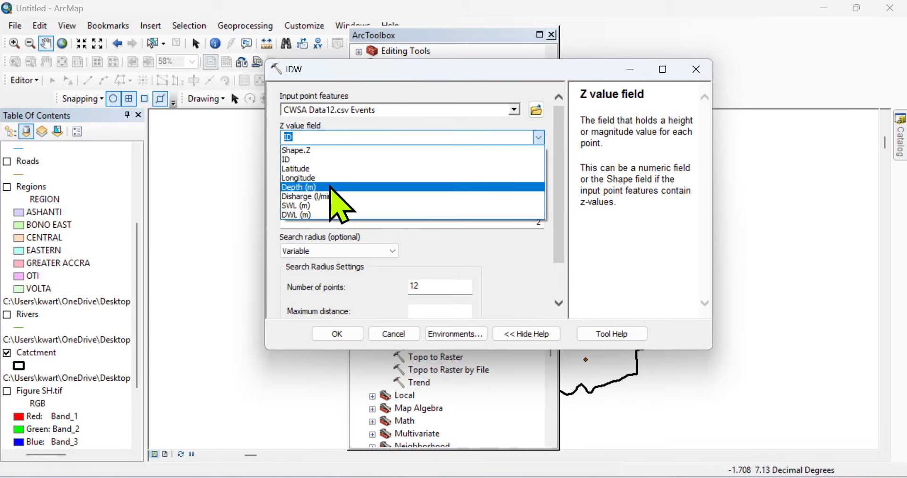
left_click(319, 196)
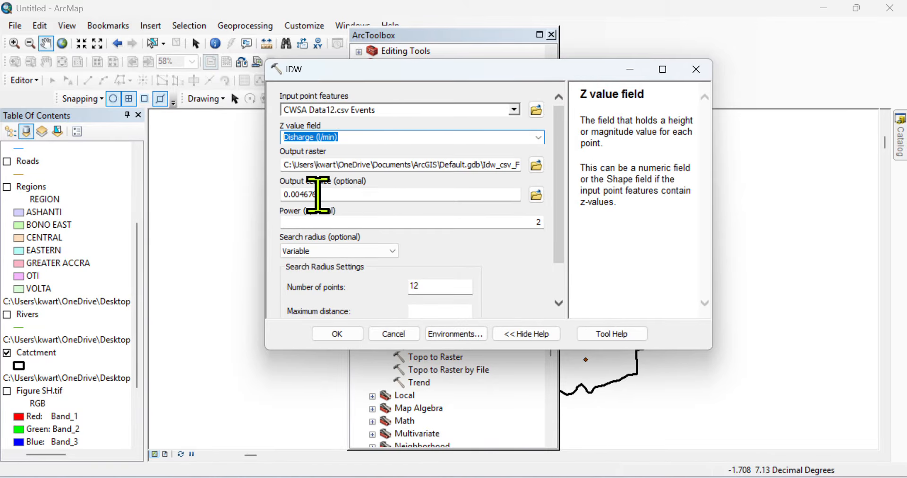
left_click(536, 165)
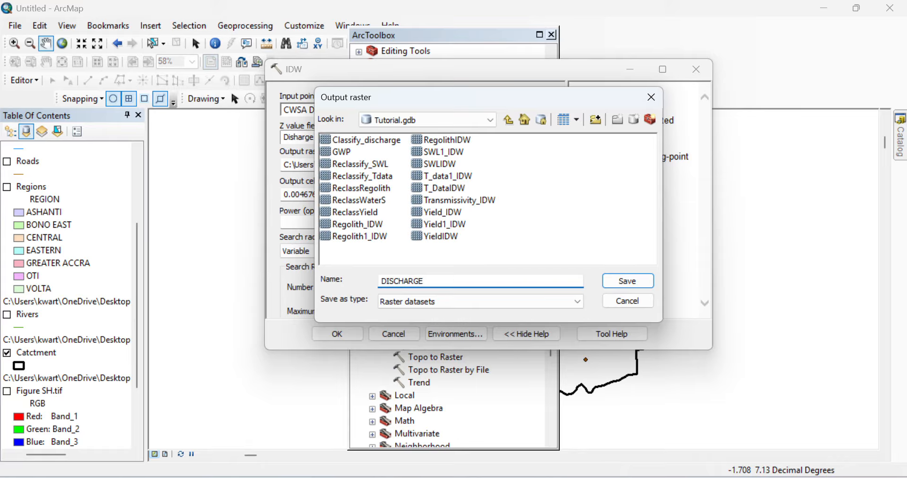
left_click(633, 280)
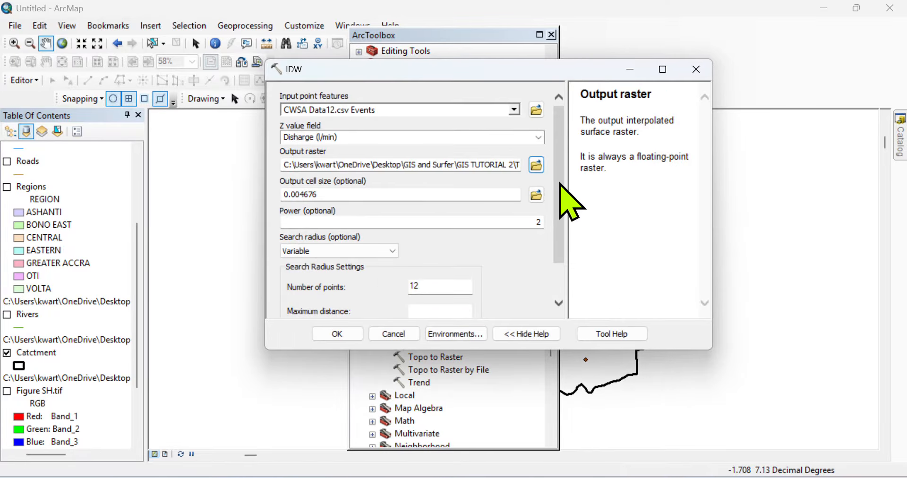
left_click_drag(561, 183, 565, 287)
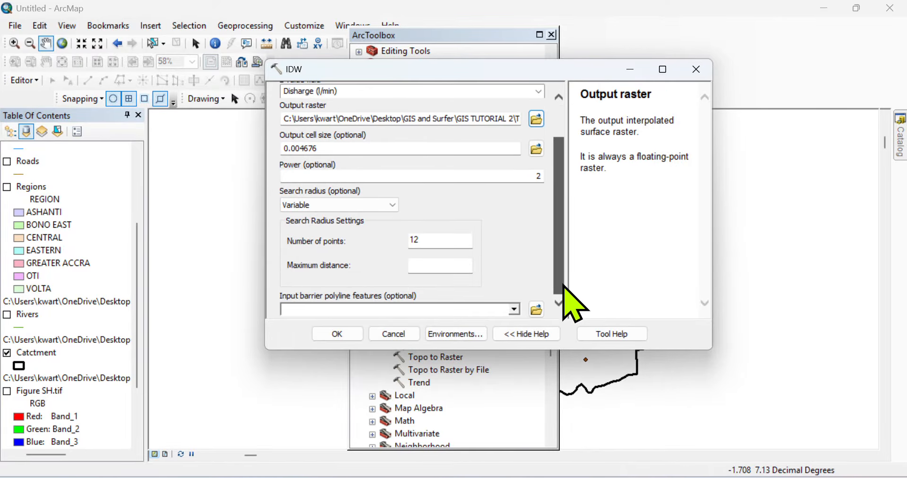
Step: Set the IDW output coordinates to Same as Layer 'Catctment' in the environment settings
left_click(460, 334)
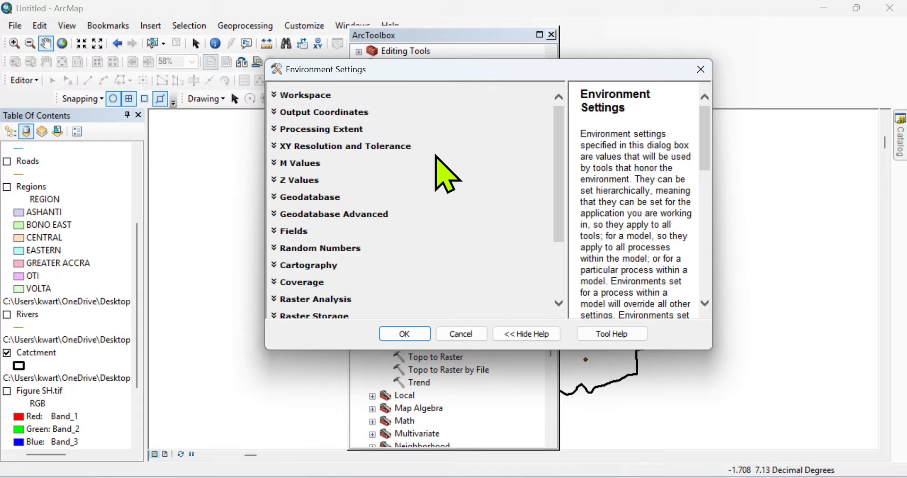
left_click(343, 118)
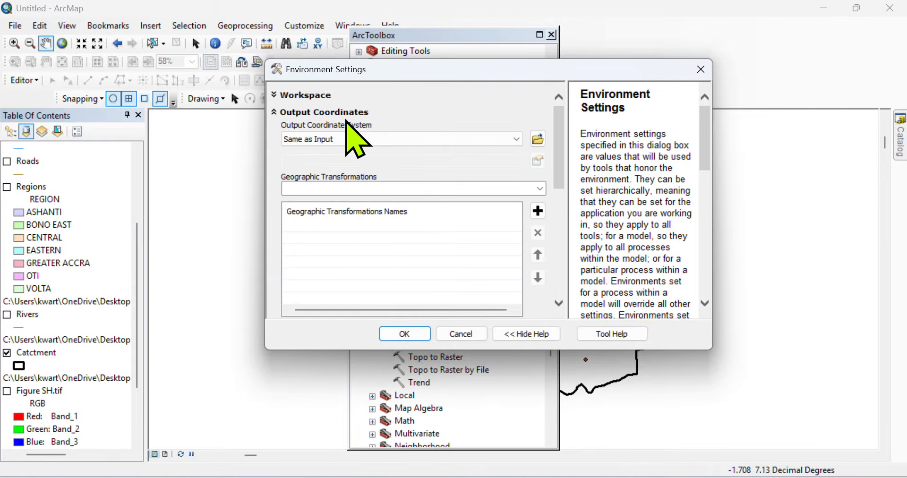
left_click(517, 139)
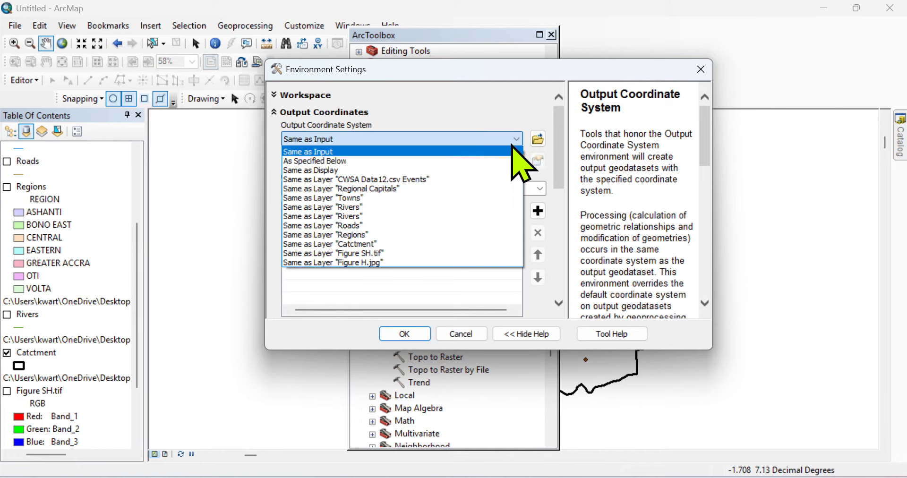
left_click(363, 244)
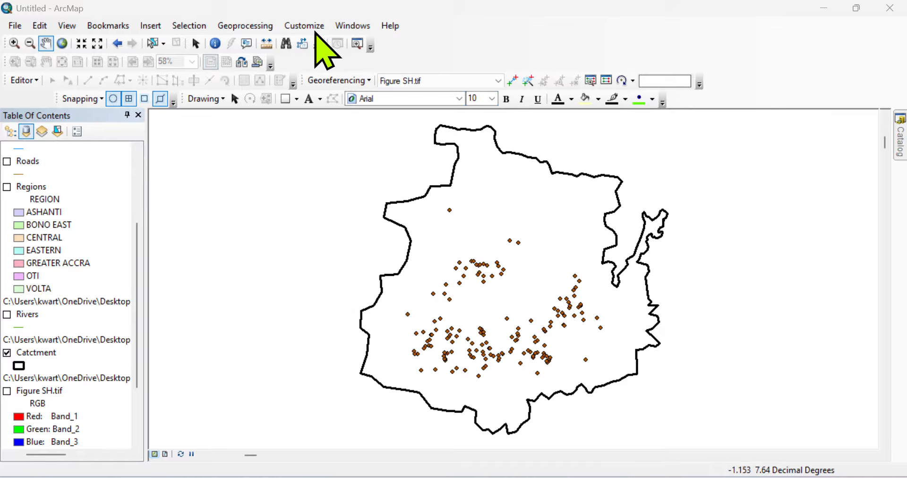
Step: Open the IDW tool from ArcToolbox's Spatial Analyst Tools > Interpolation
left_click(259, 24)
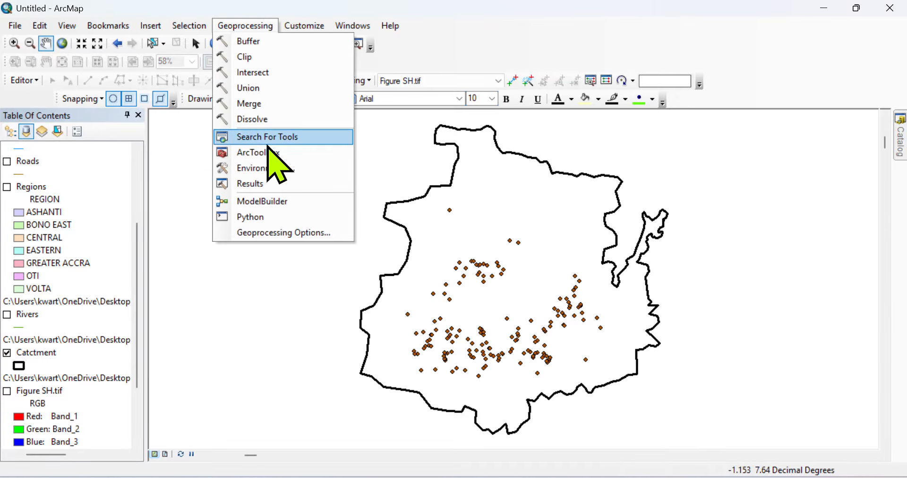
left_click(251, 152)
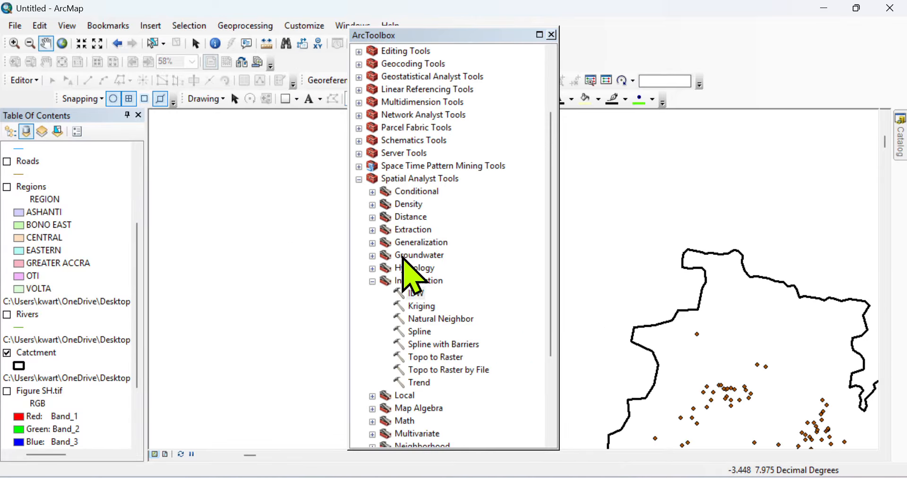
left_click(417, 179)
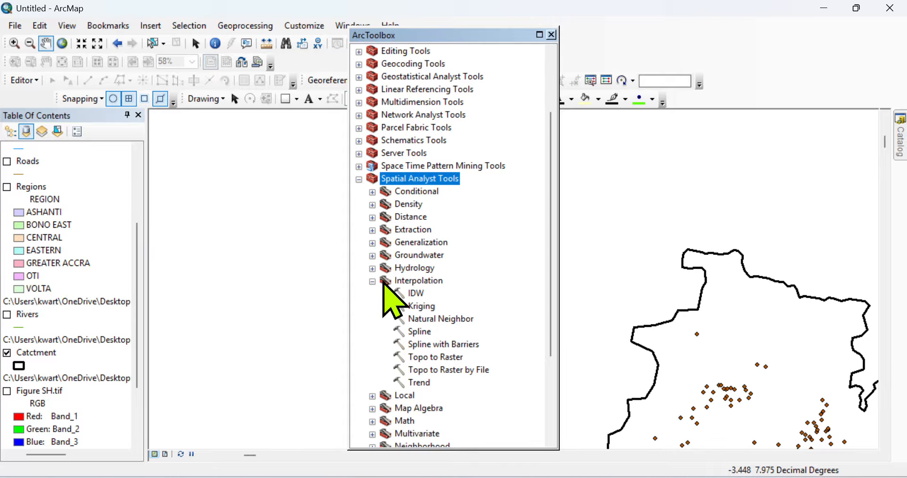
double_click(415, 294)
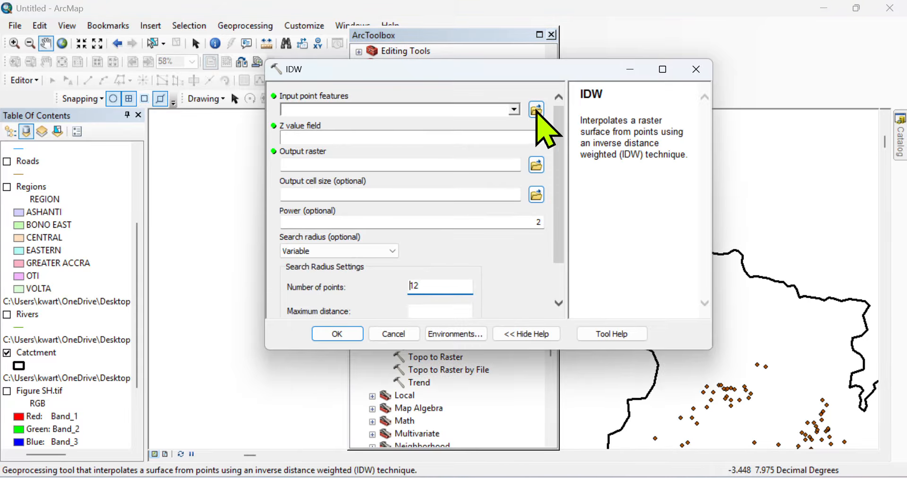
Step: Set IDW input points to CWSA Data12.csv Events, Z value Disharge (l/min), output raster DISCHARGE4
left_click(514, 110)
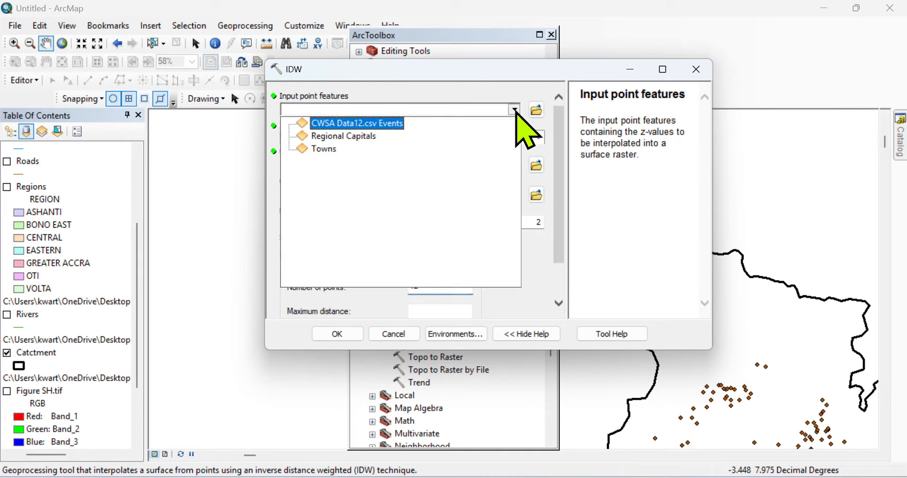
left_click(385, 124)
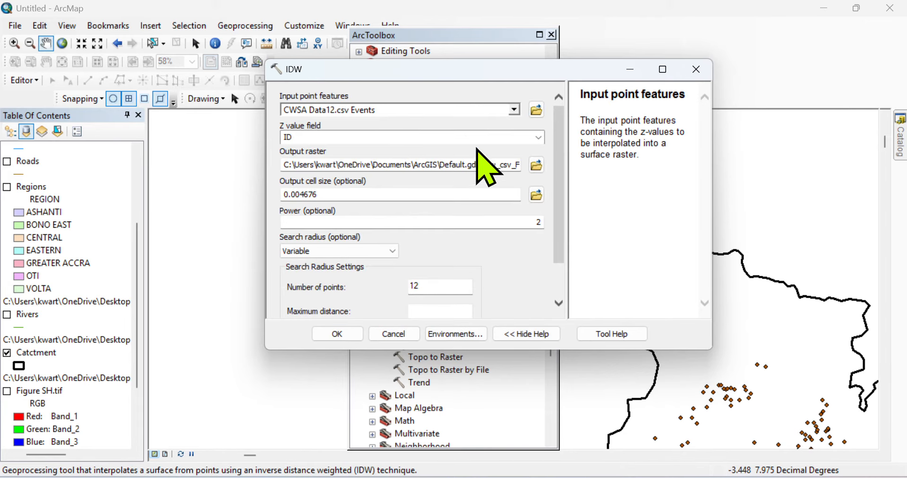
left_click(538, 138)
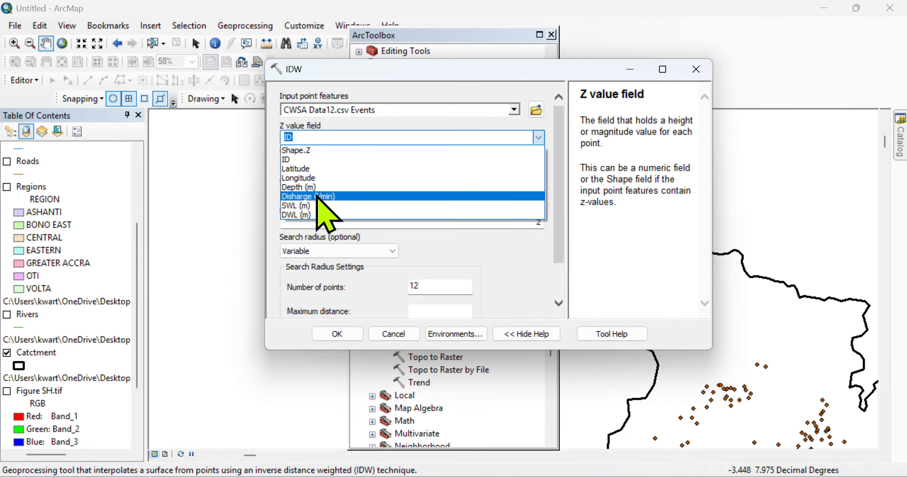
left_click(315, 197)
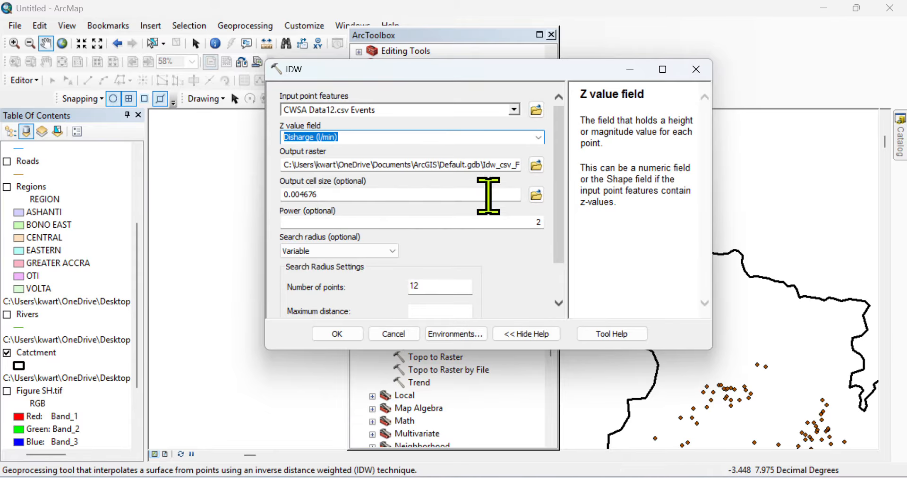
left_click(536, 165)
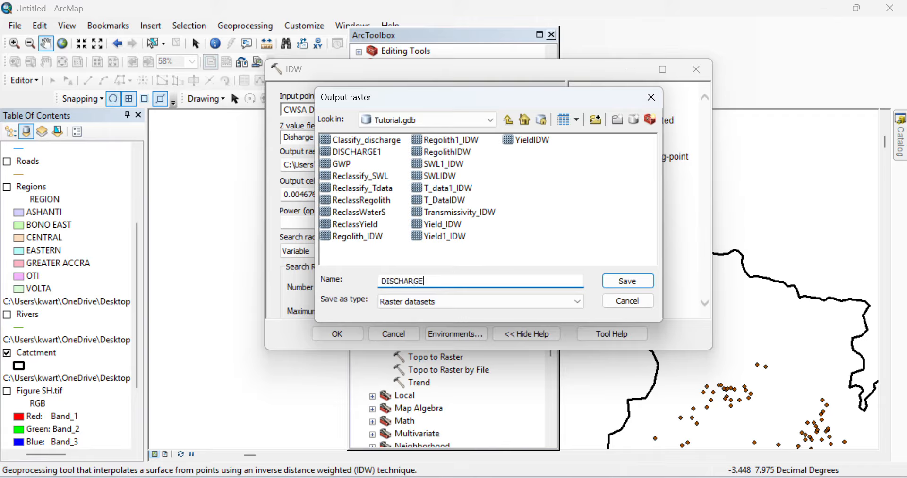
left_click(628, 281)
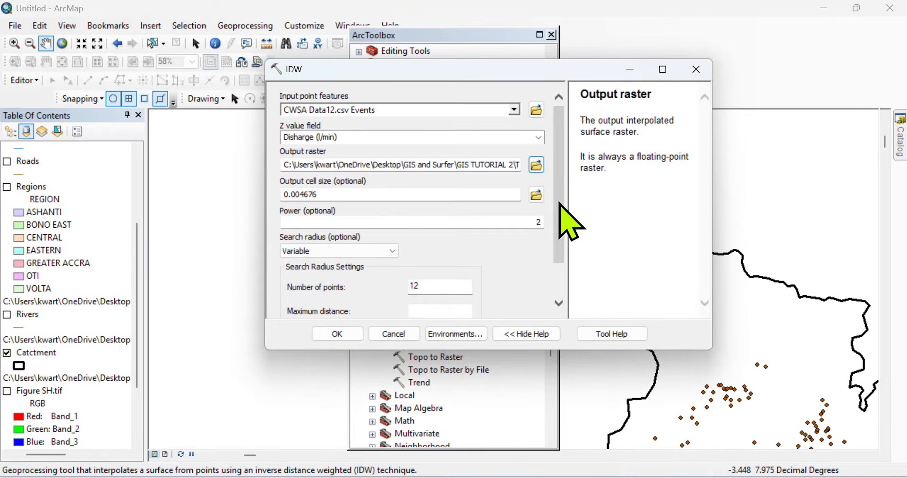
left_click_drag(558, 207, 563, 314)
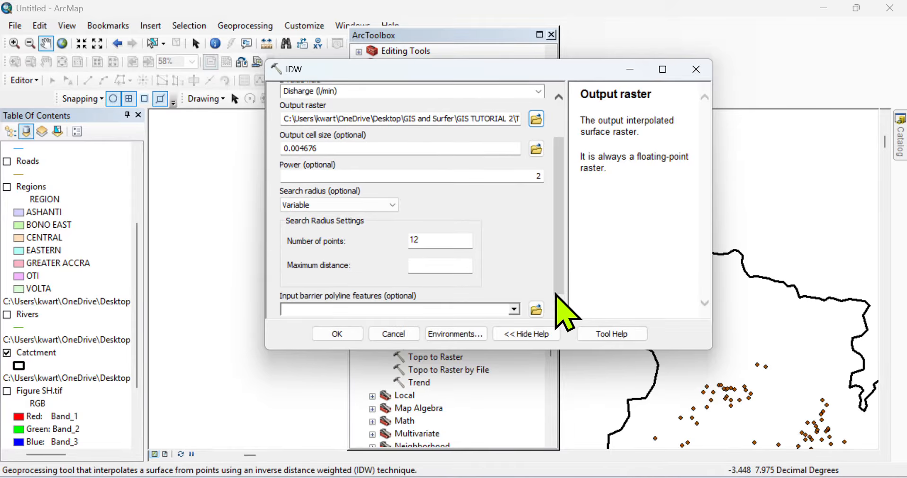
Step: Set the IDW processing extent to Same as layer Catctment in the environment settings
left_click(454, 336)
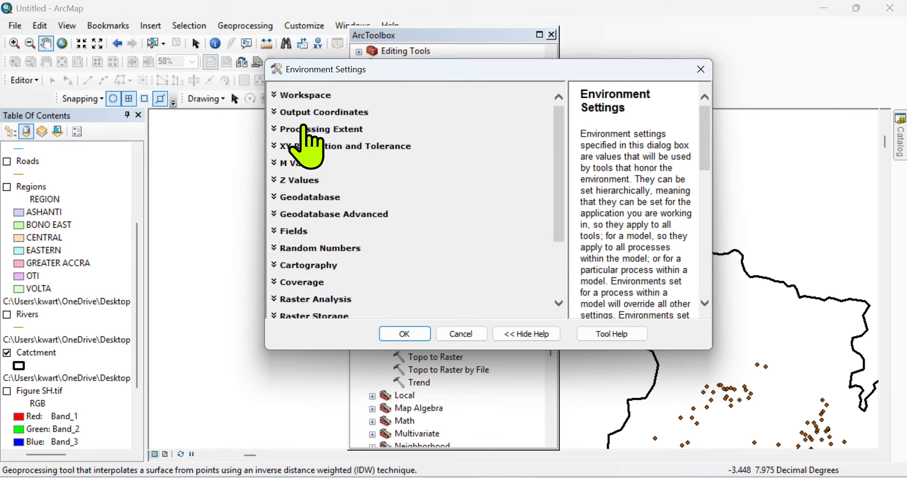
left_click(305, 129)
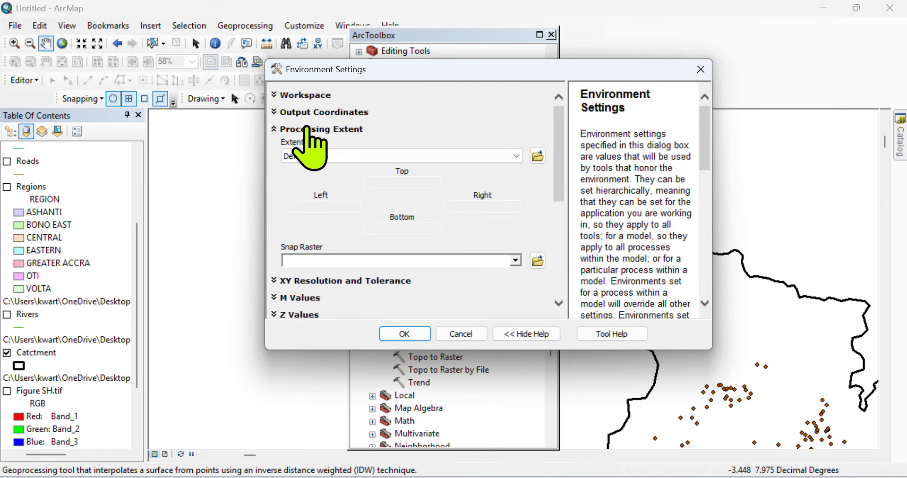
mouse_move(563, 165)
left_mouse_down()
mouse_move(562, 189)
mouse_move(565, 152)
mouse_move(552, 166)
left_mouse_up()
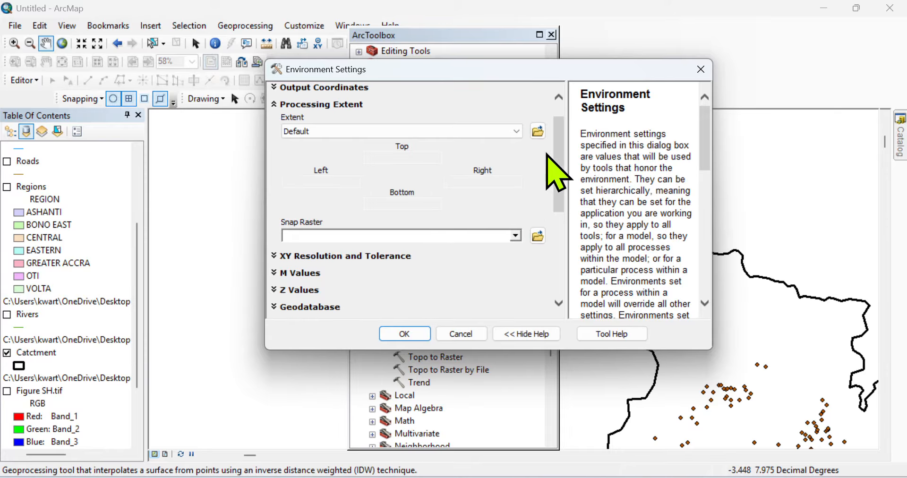
left_click(517, 132)
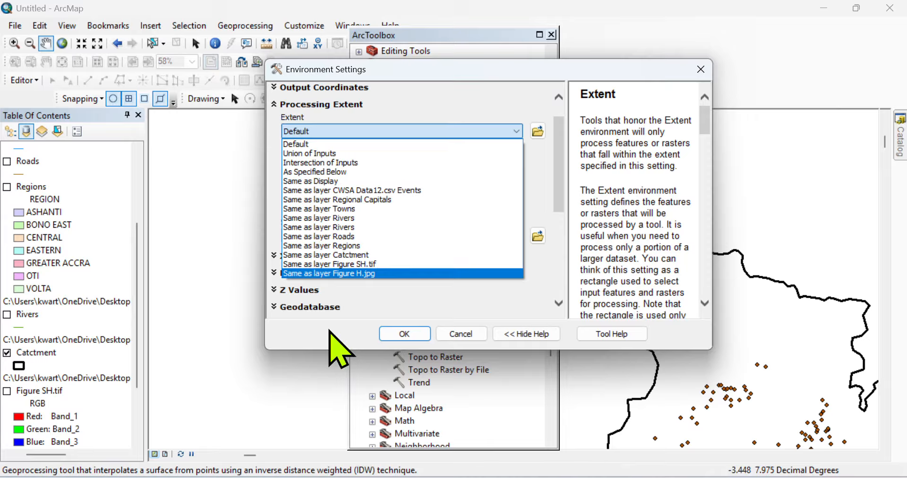
left_click(352, 255)
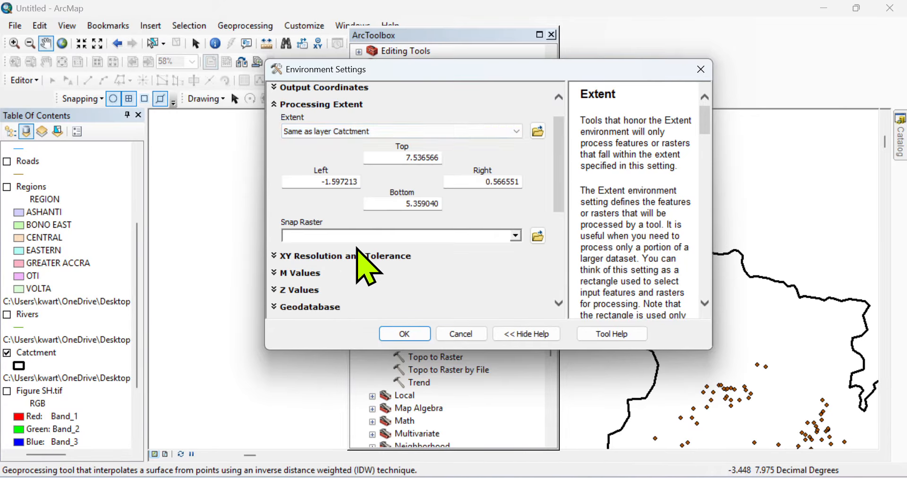
left_click_drag(562, 146, 561, 260)
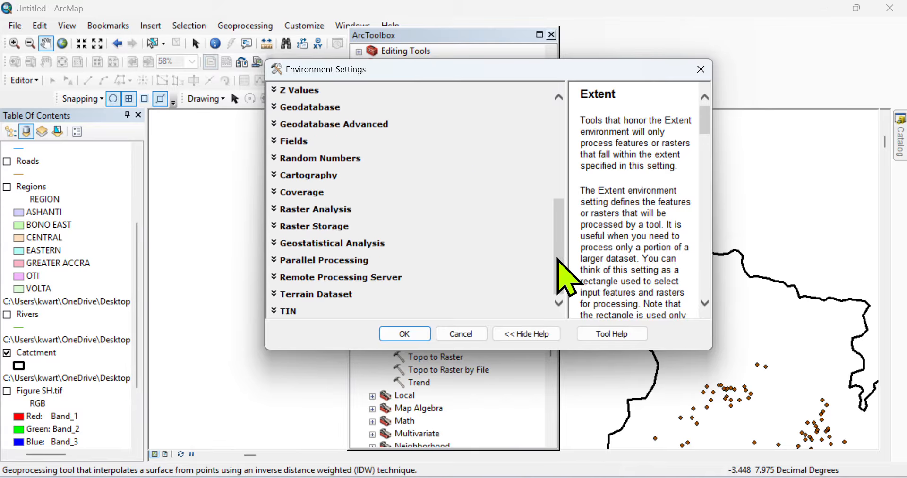
Step: Set the raster analysis mask to Catctment and confirm the environment settings
left_click(310, 209)
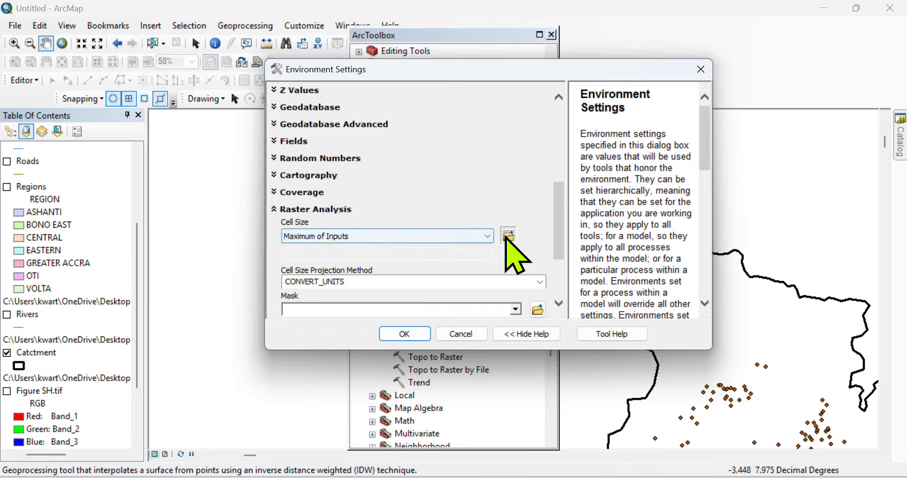
left_click_drag(561, 227, 554, 253)
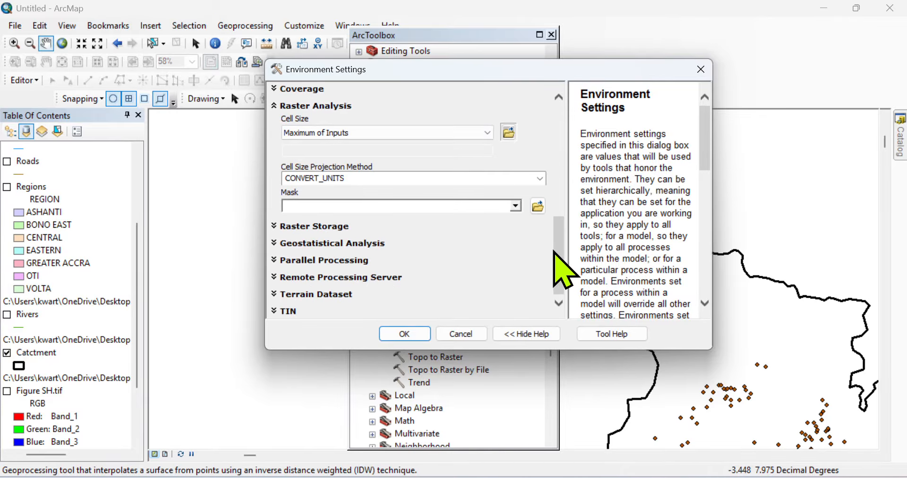
left_click(516, 207)
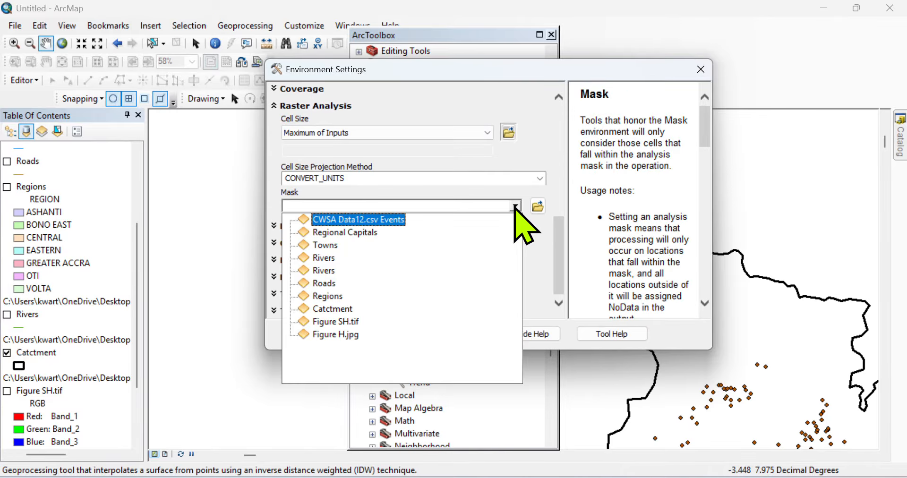
left_click(336, 309)
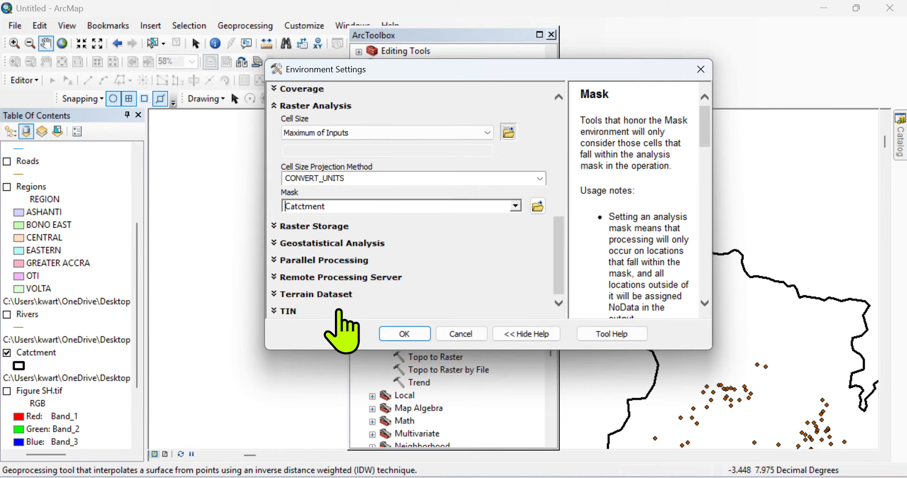
left_click(424, 334)
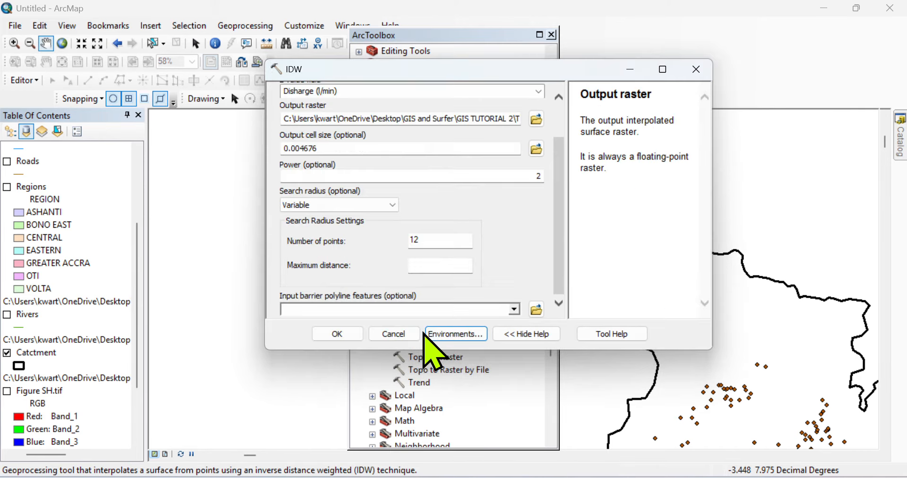
Step: Run IDW to create DISCHARGE4, zoom to the Catctment layer and select DISCHARGE4
left_click(347, 333)
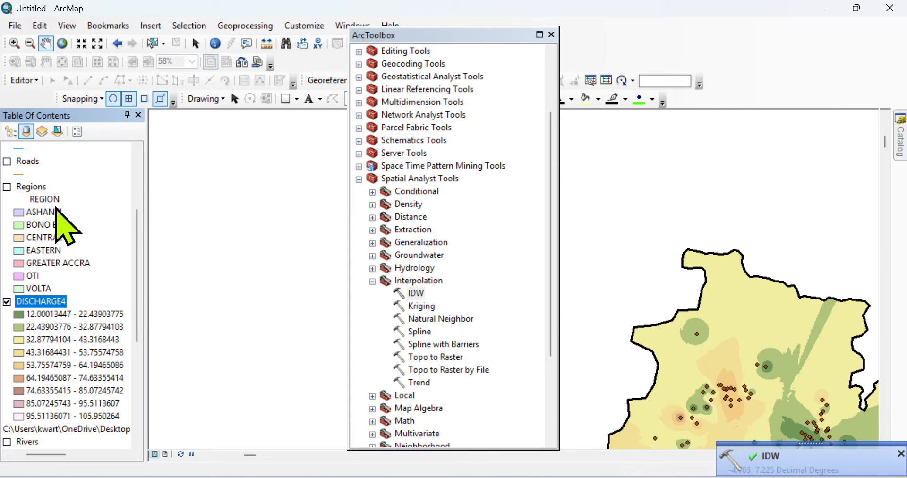
scroll(133, 326, "down", 3)
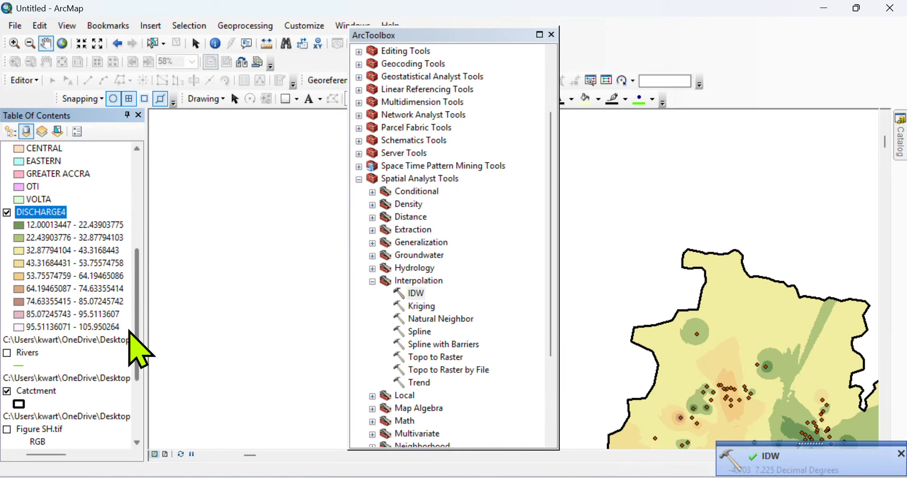
left_click(60, 381)
right_click(60, 390)
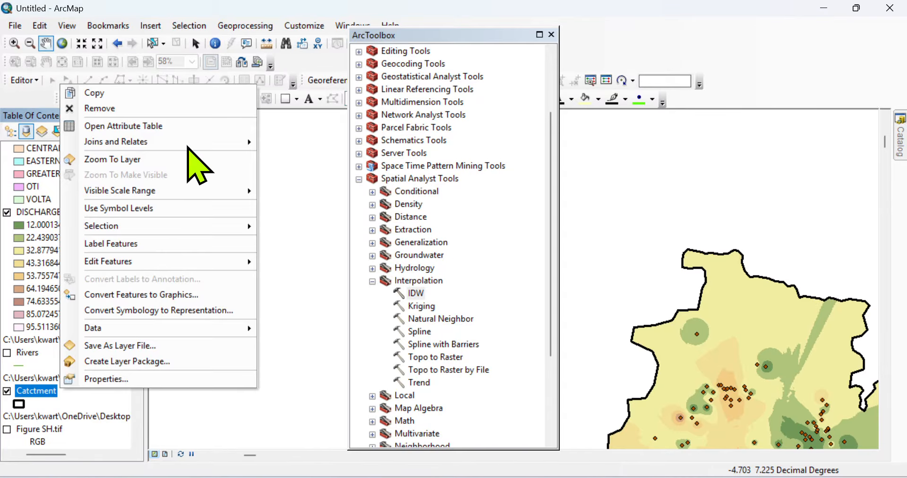
left_click(168, 159)
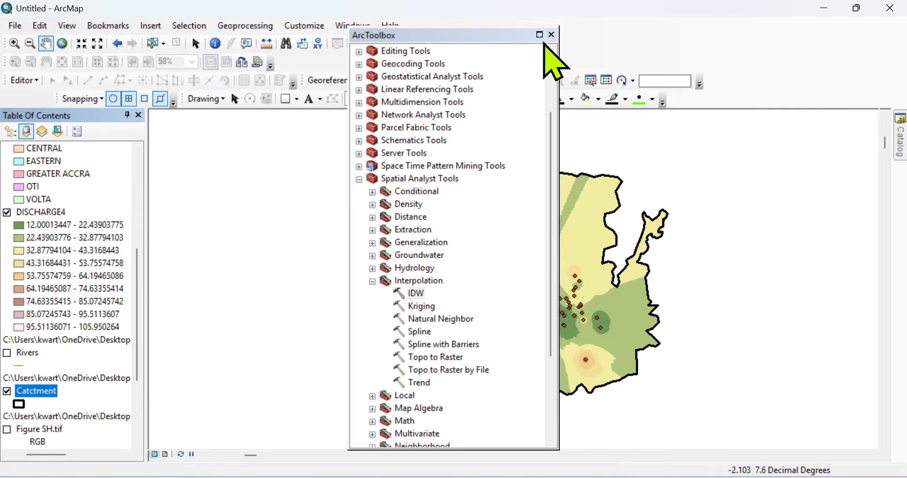
left_click(552, 35)
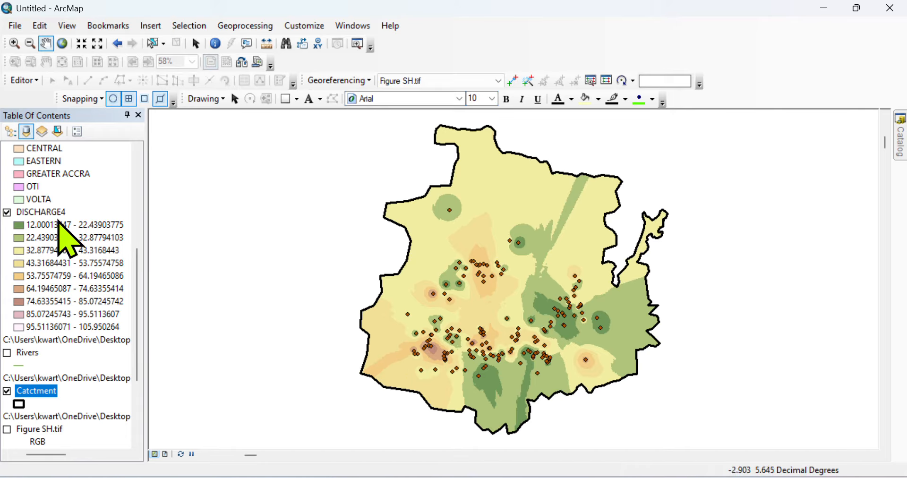
left_click(53, 214)
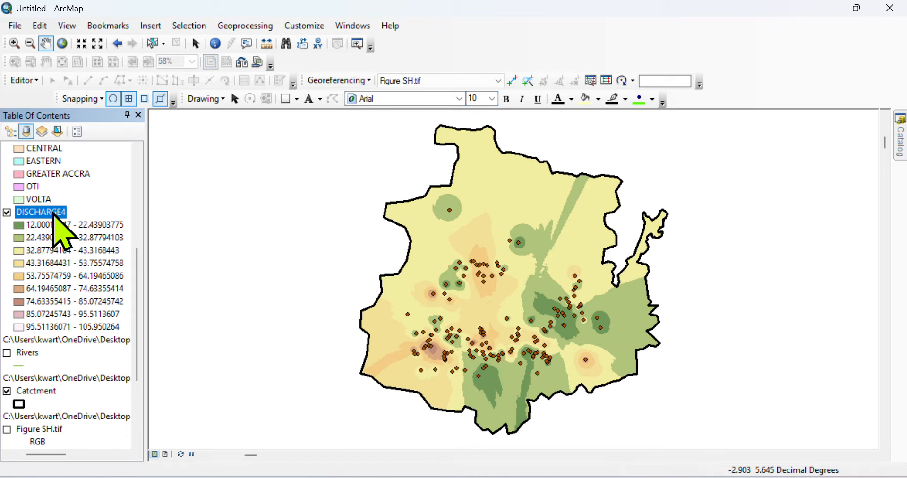
Step: Give DISCHARGE4's symbology 4 classes with the magenta-to-red rainbow colour ramp
right_click(54, 215)
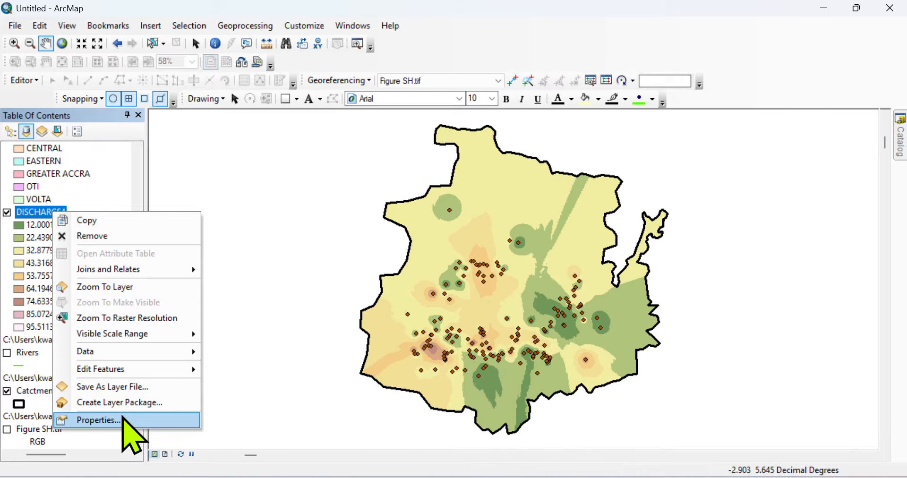
left_click(124, 419)
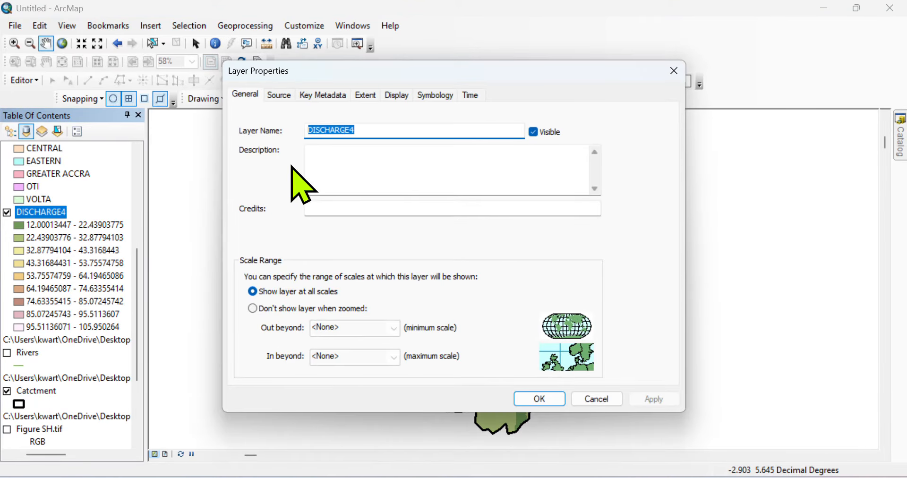
left_click(436, 97)
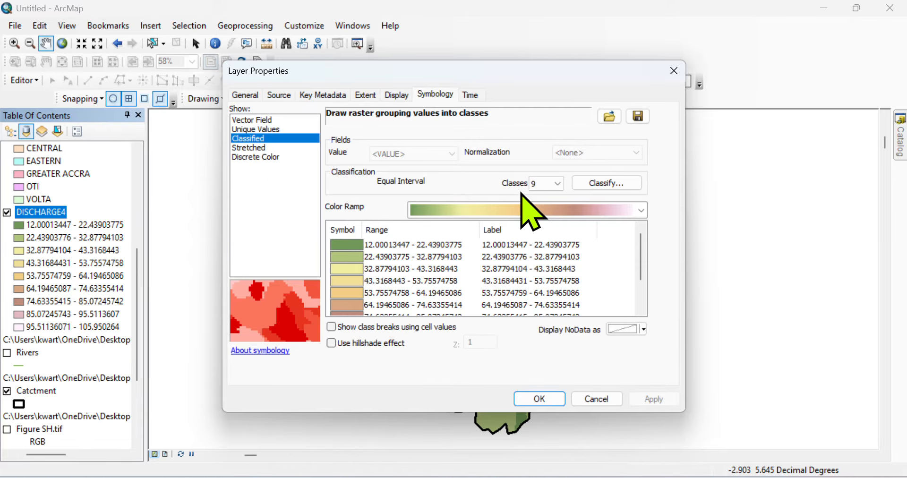
left_click(549, 184)
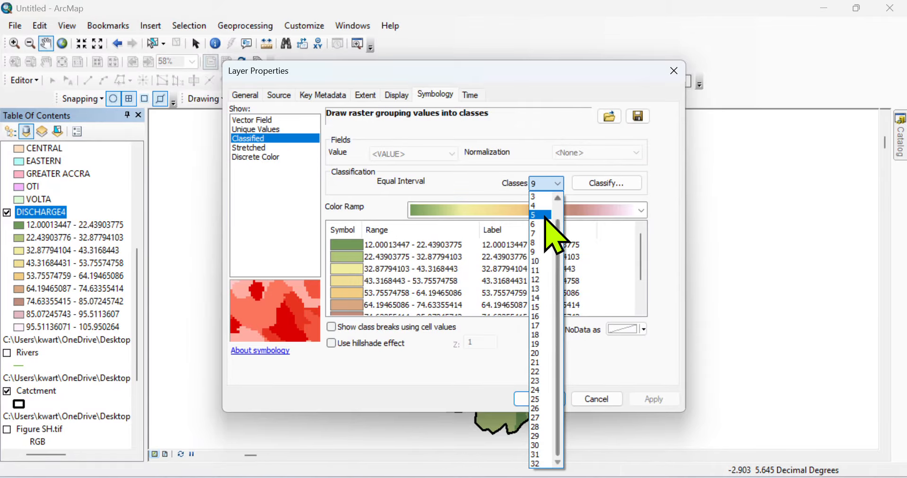
left_click(540, 206)
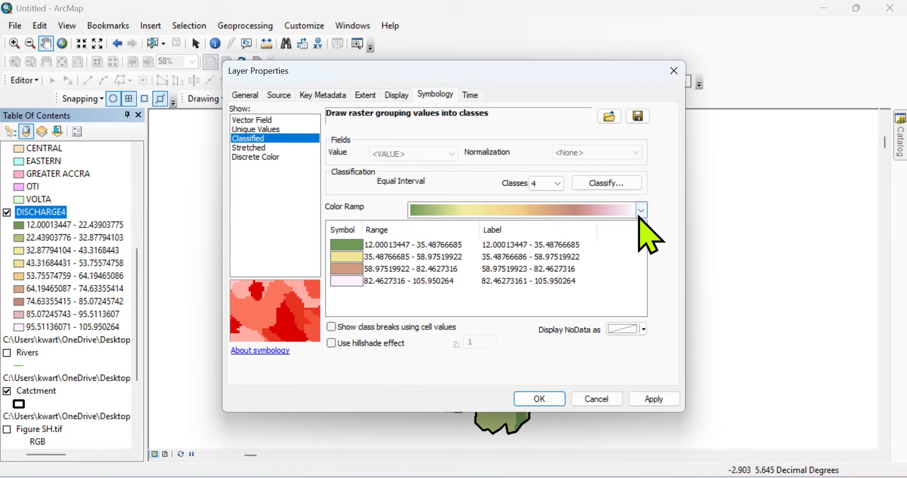
left_click(641, 211)
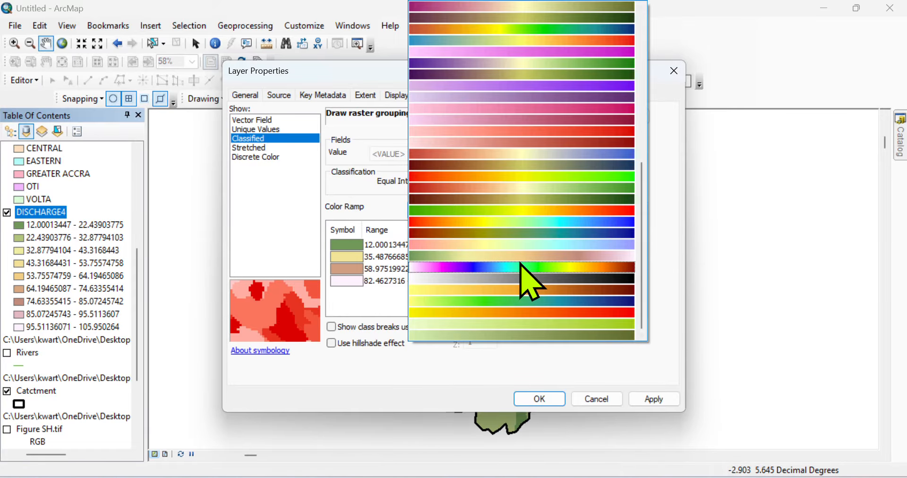
left_click(521, 267)
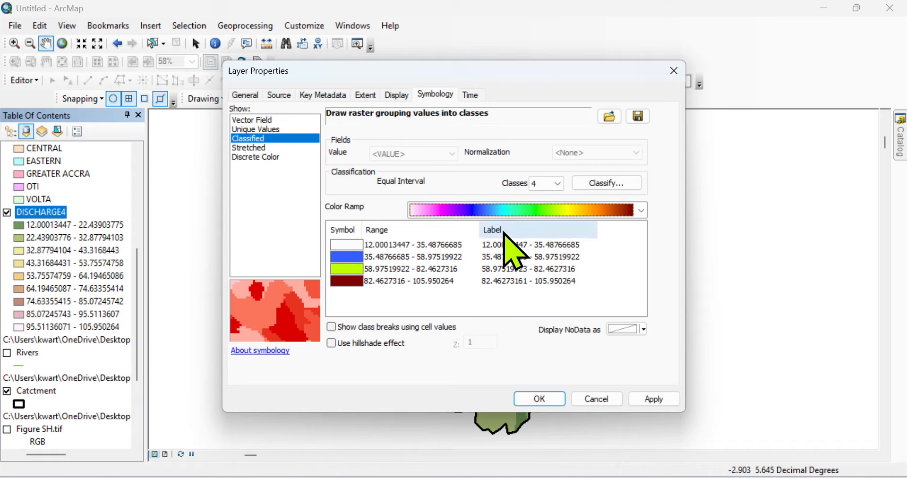
Step: Round the class labels to 4 decimal places and apply the symbology
left_click(505, 232)
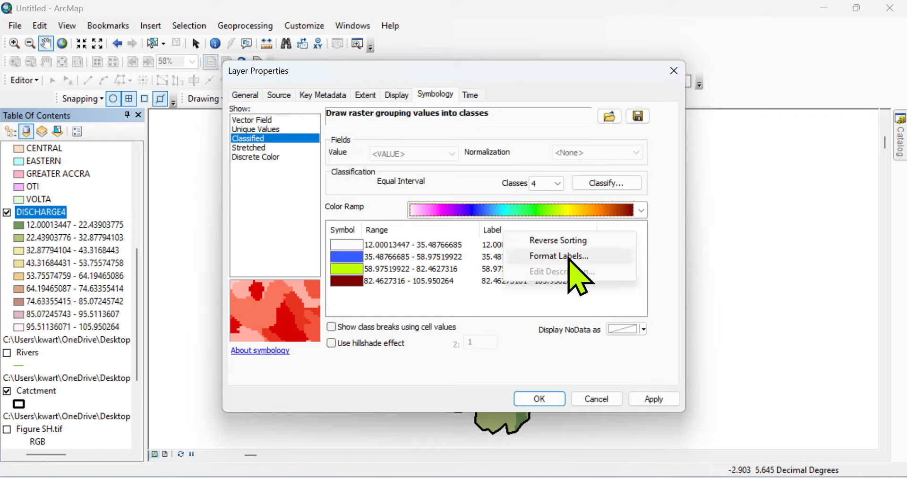
left_click(568, 257)
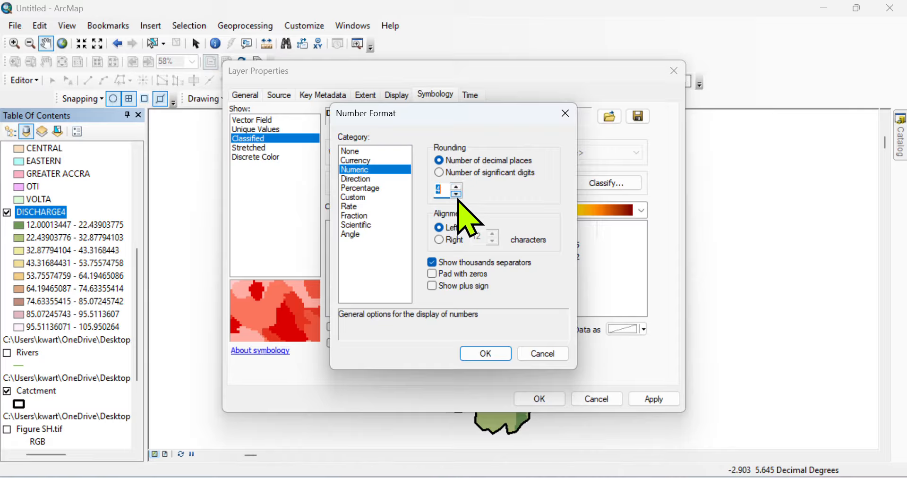
left_click(479, 352)
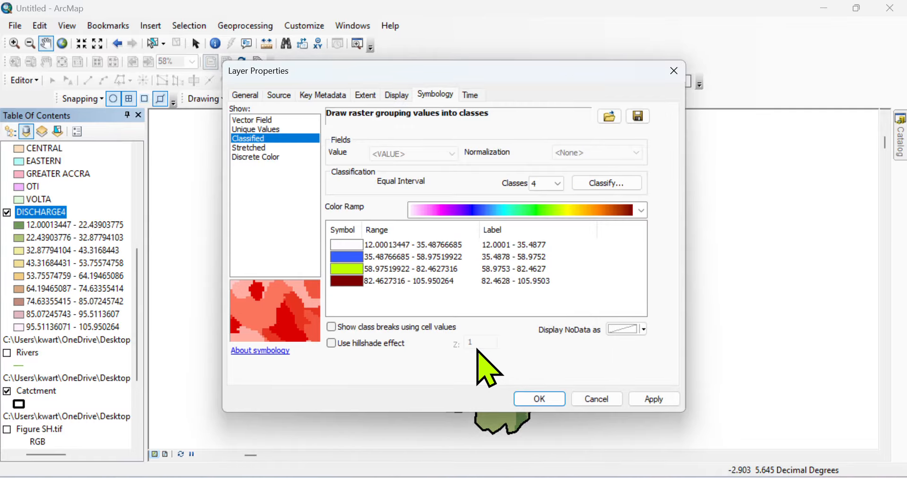
left_click(651, 399)
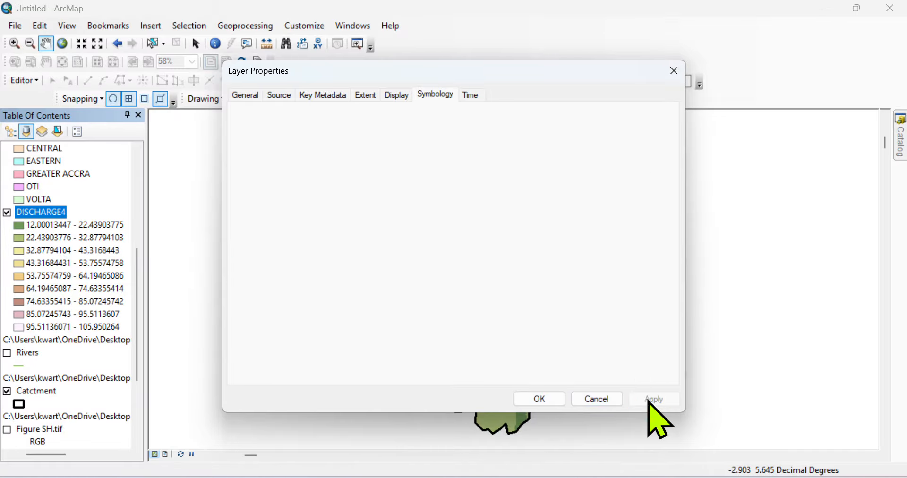
Step: Close Layer Properties to view the four classes, then reopen DISCHARGE4's properties and label options
left_click(546, 399)
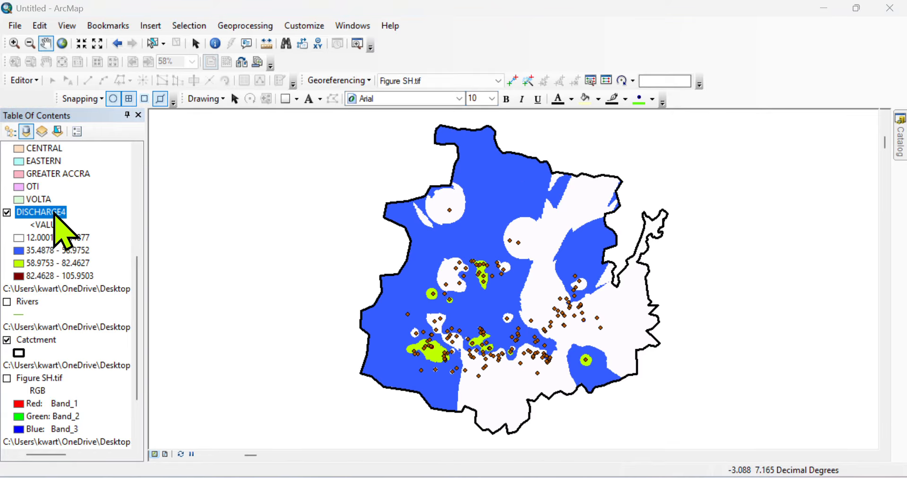
right_click(55, 213)
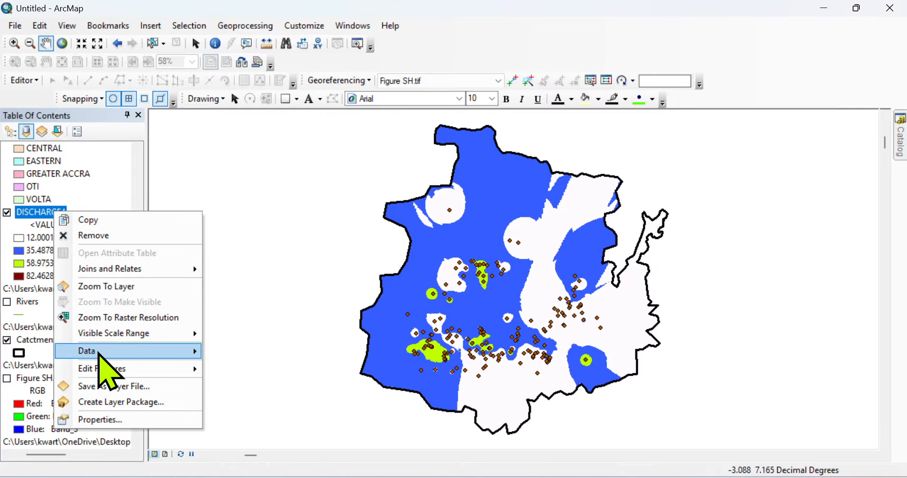
mouse_move(186, 352)
left_click(121, 419)
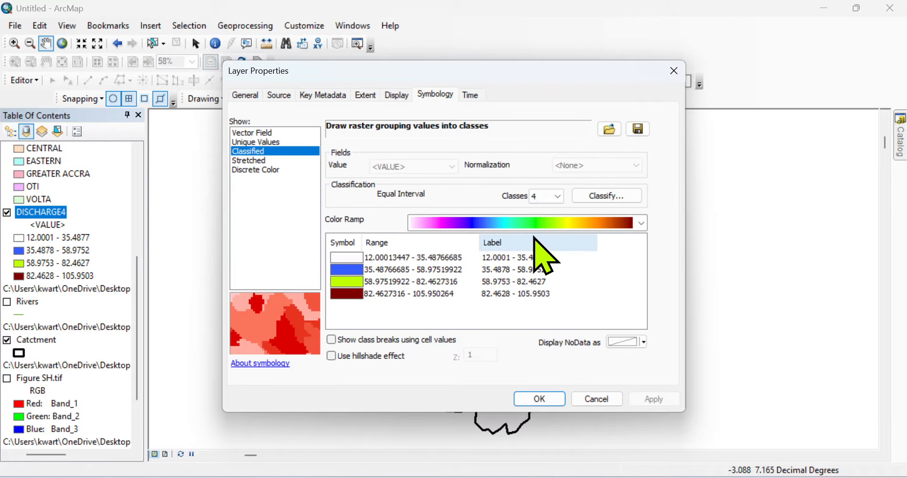
left_click(525, 243)
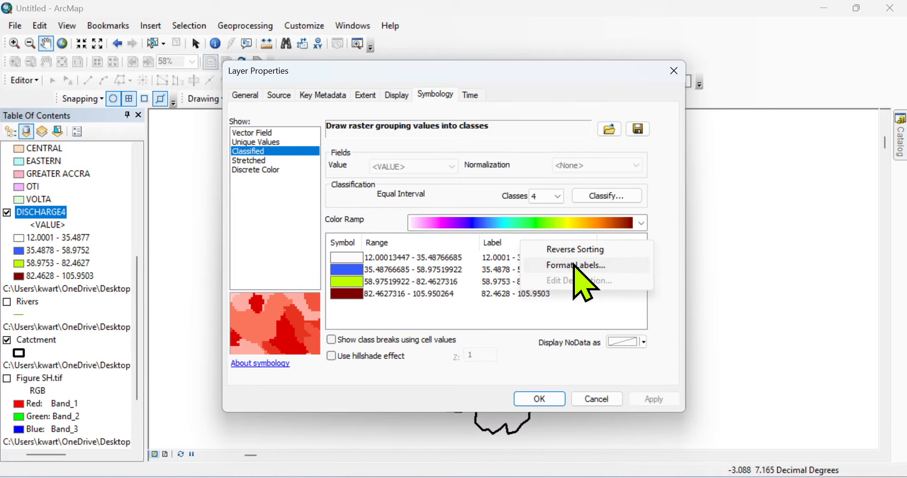
Step: Classify DISCHARGE4 with Geometrical Interval, 4 classes (breaks 31.3114, 39.1671, 58.4784, 105.9503), and apply
left_click(575, 266)
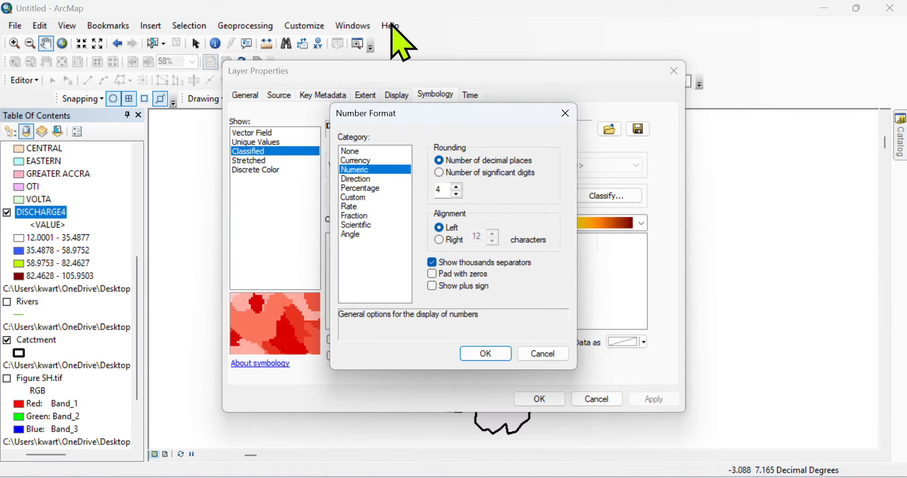
left_click(372, 26)
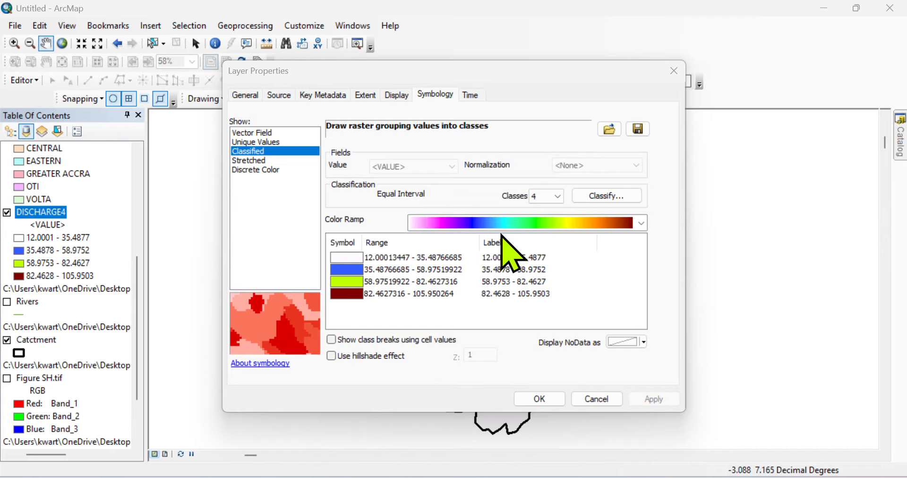
left_click(602, 196)
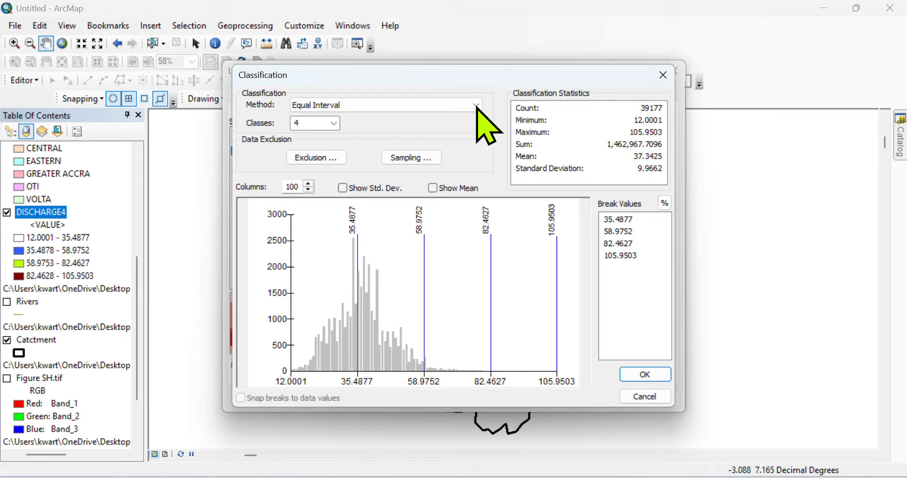
left_click(475, 105)
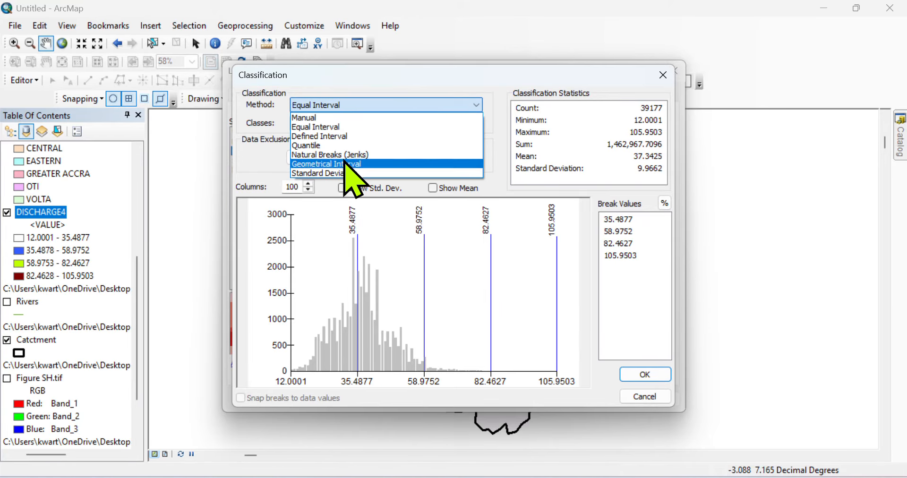
left_click(343, 165)
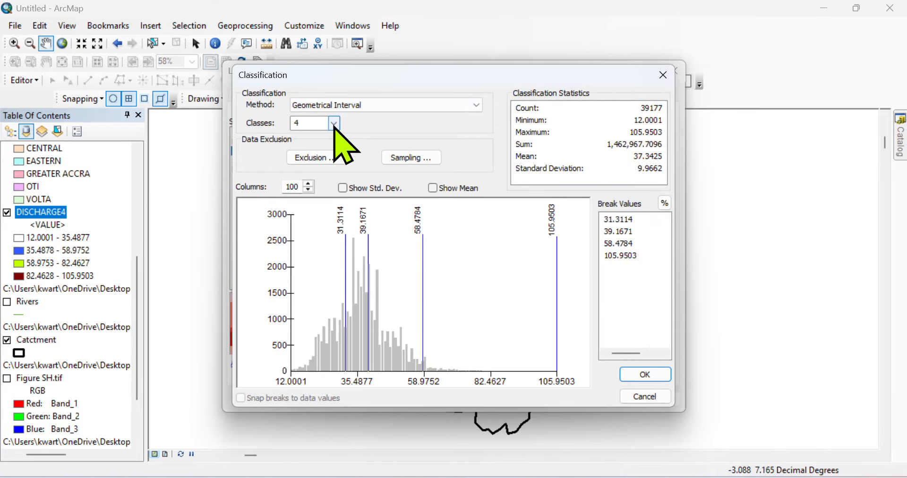
left_click(333, 124)
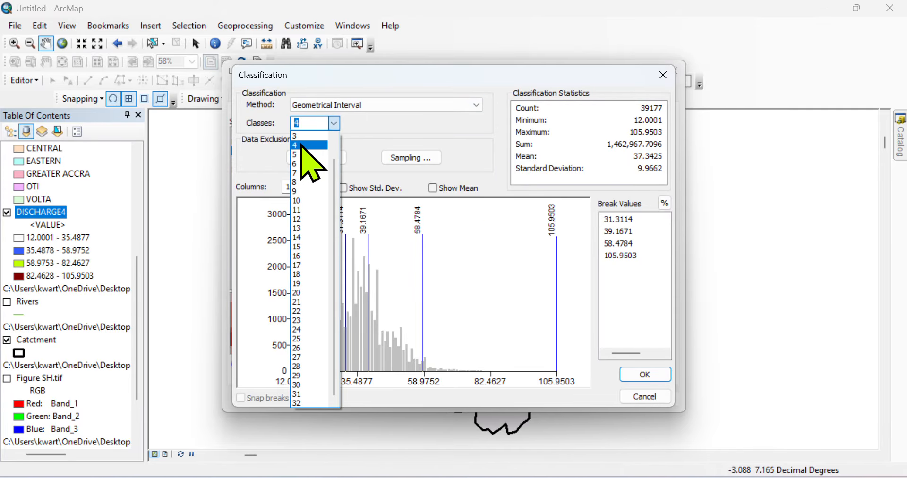
left_click(304, 146)
left_click(640, 373)
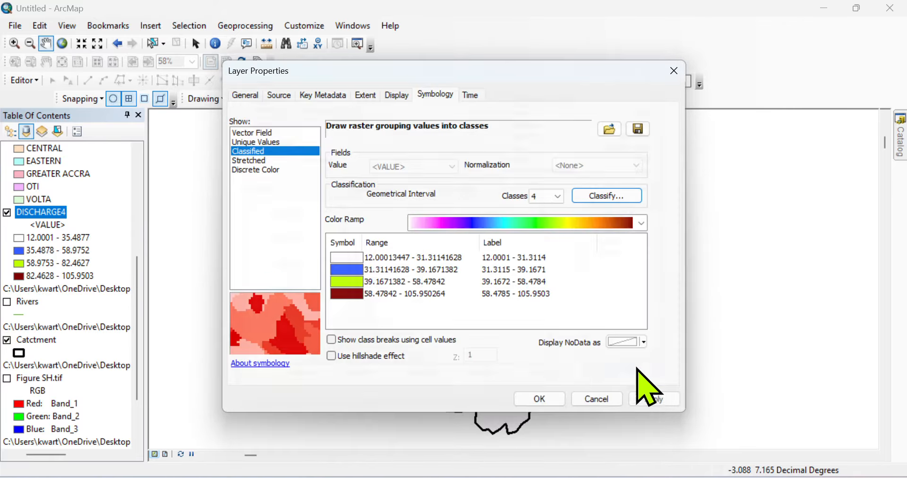
left_click(654, 399)
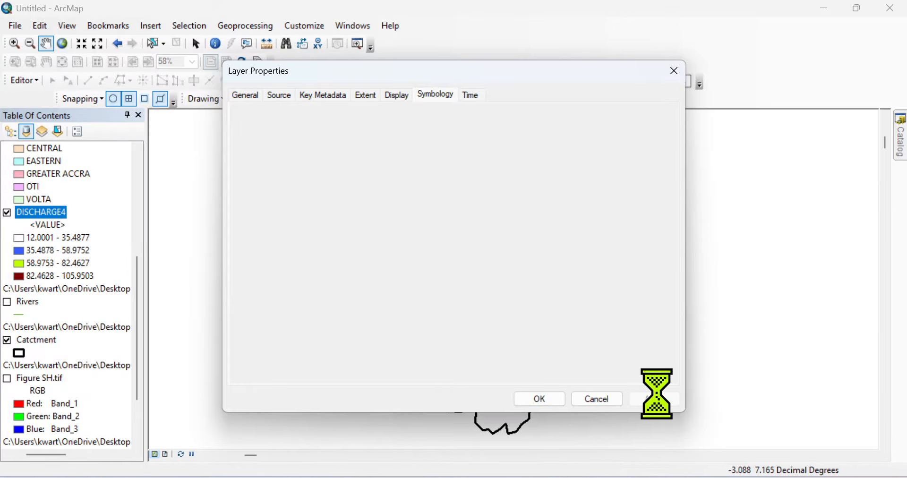
Step: Close Layer Properties to show the four geometrical classes and switch to Select Elements
left_click(539, 399)
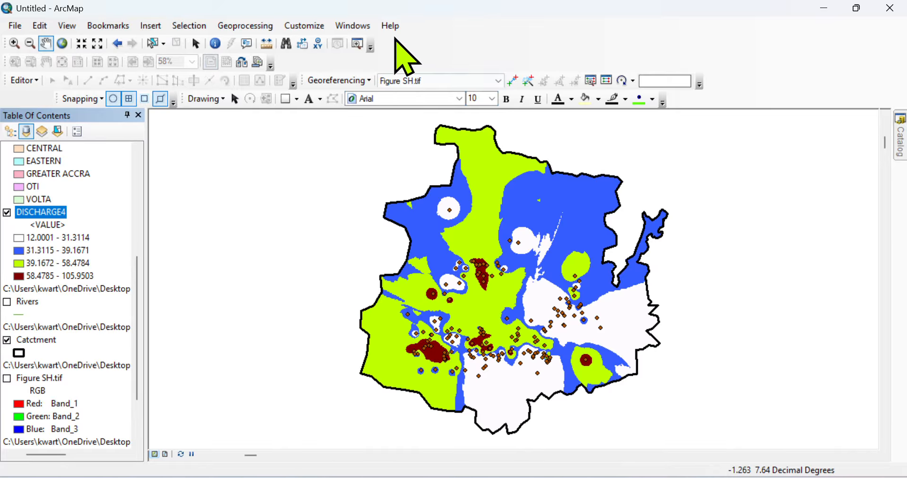
left_click(381, 24)
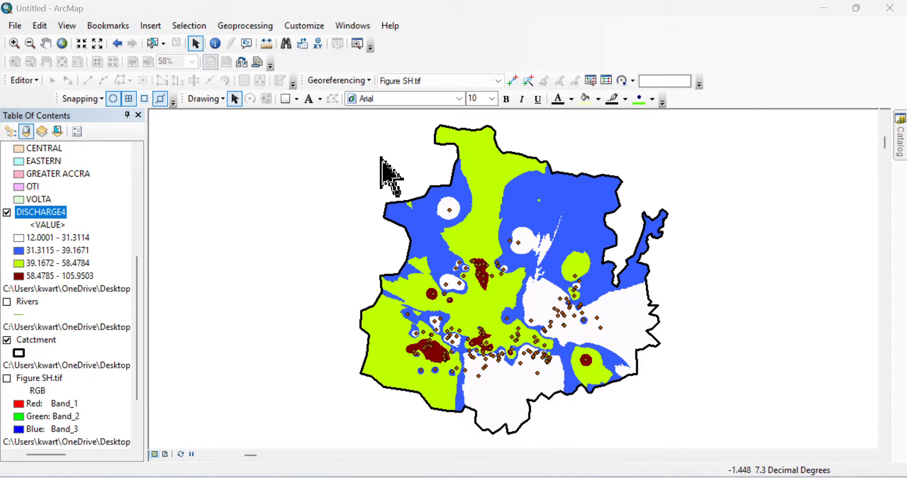
left_click(352, 26)
Step: Search for RECLASSIFY and launch the Spatial Analyst Reclassify tool from the results
left_click(367, 121)
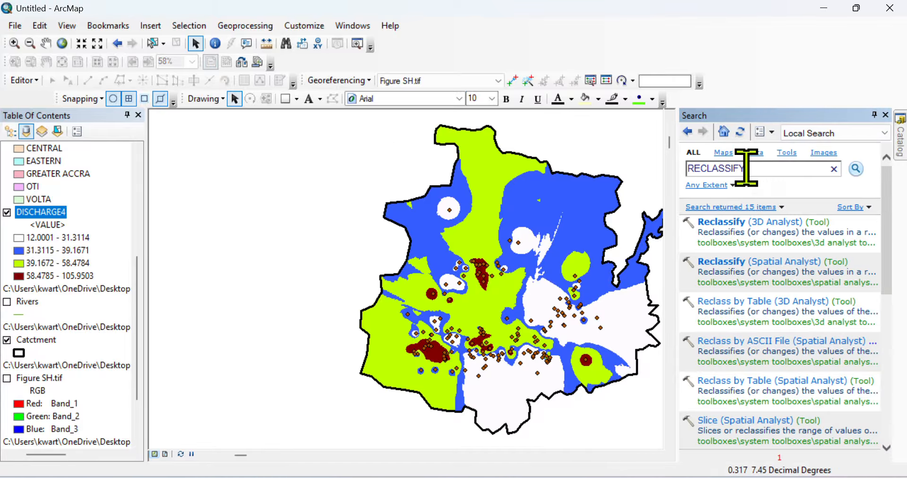
left_click(747, 168)
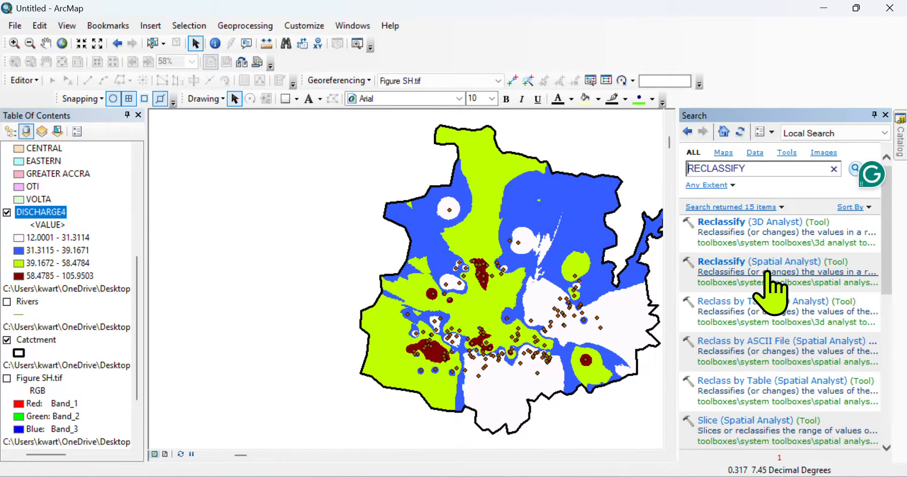
left_click(747, 261)
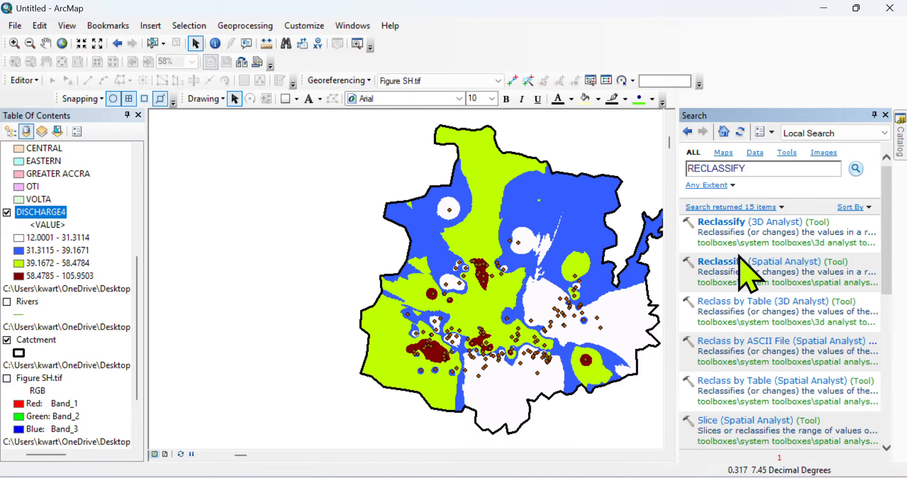
left_click(734, 262)
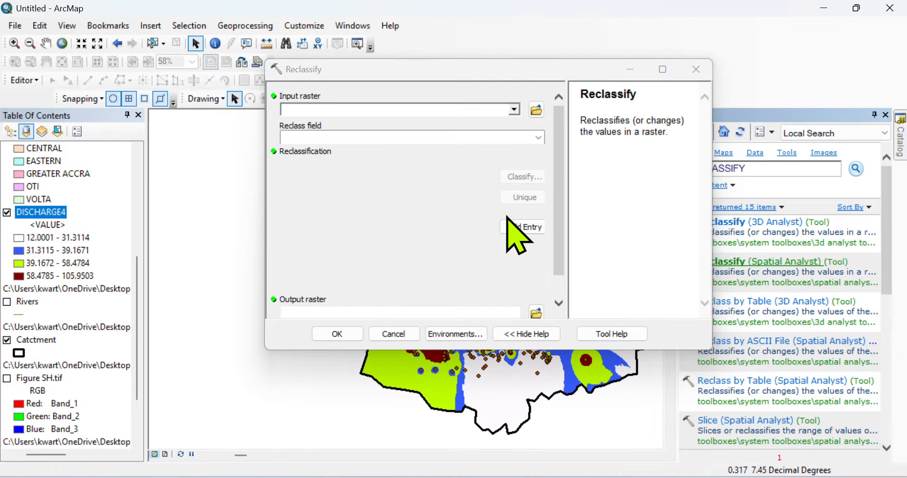
Step: Classify DISCHARGE4 into 4 Geometrical Interval classes, remapped to new values 1–4
left_click(514, 109)
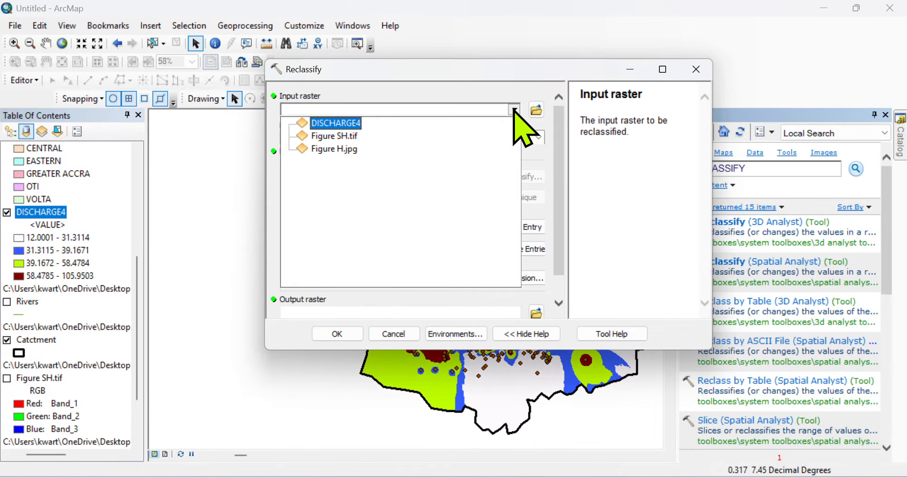
left_click(350, 125)
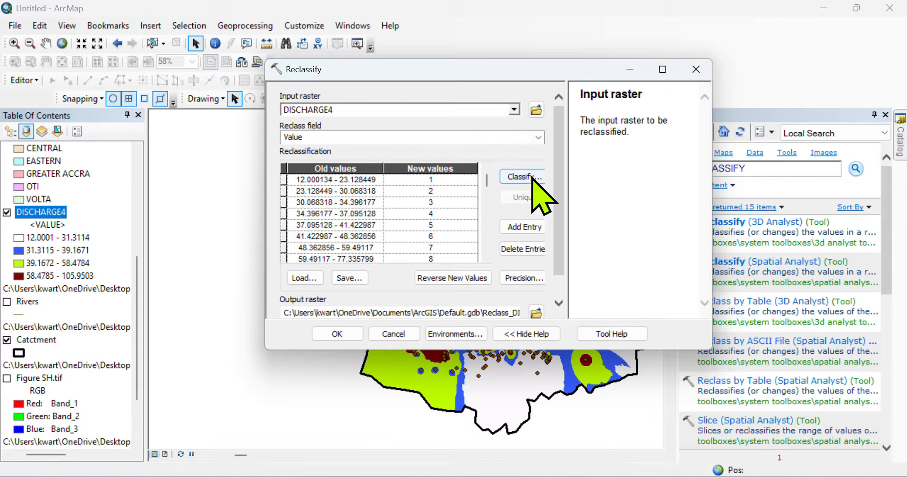
left_click(527, 182)
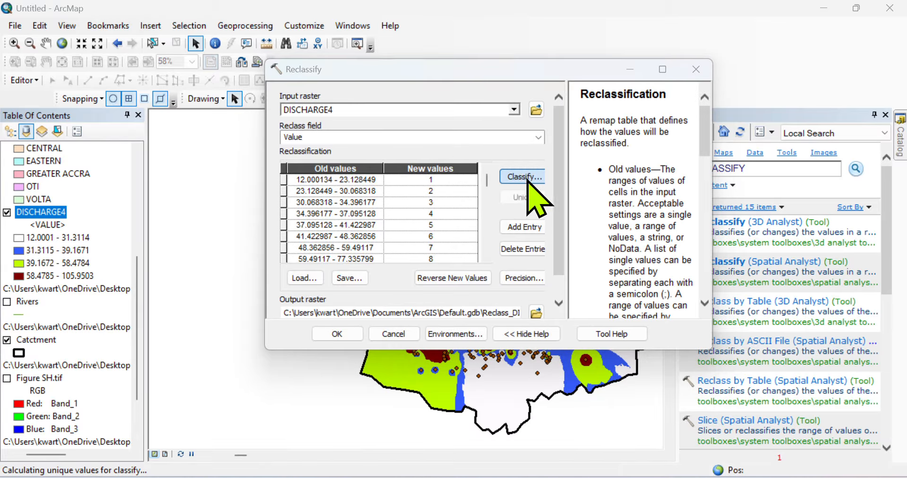
left_click(510, 74)
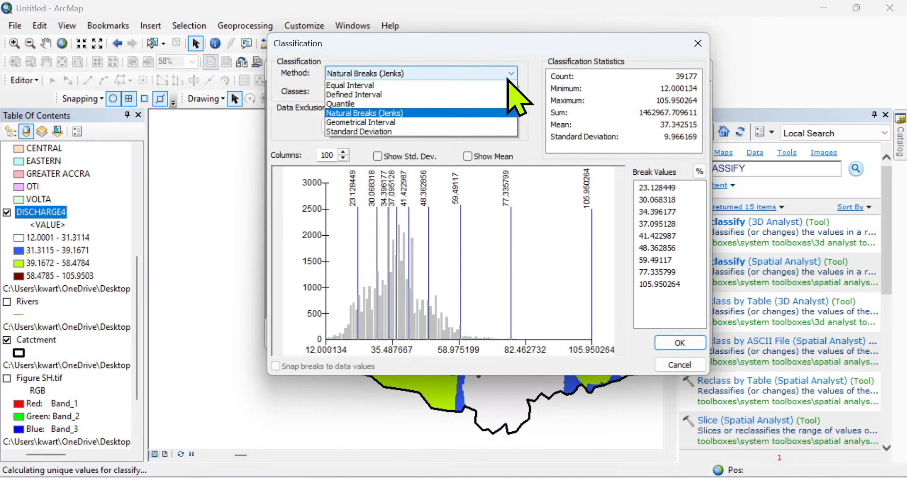
left_click(380, 133)
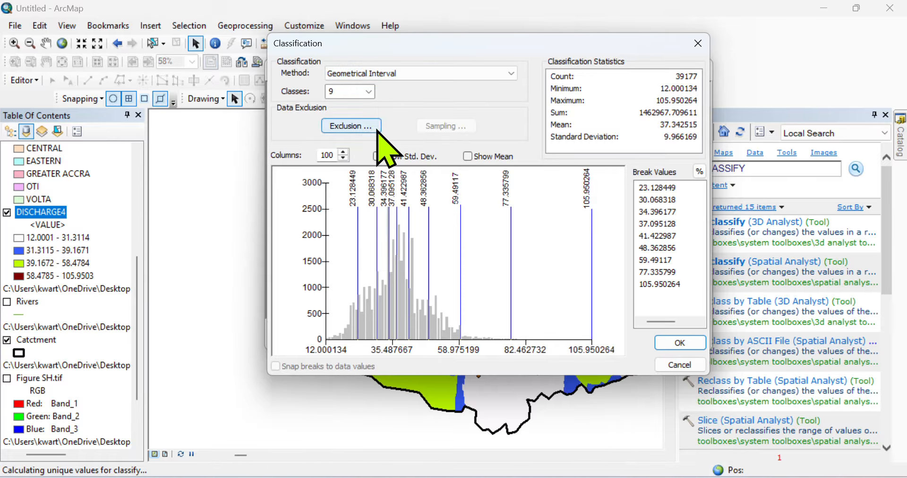
left_click(369, 91)
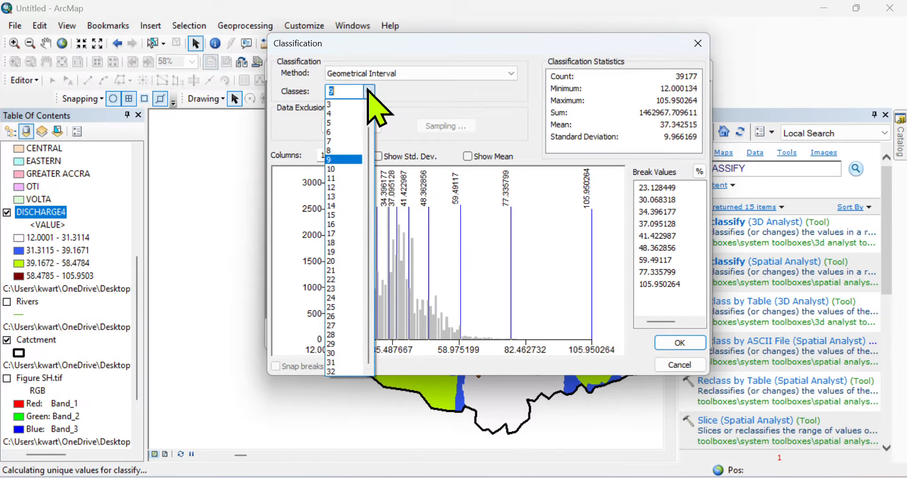
left_click(330, 114)
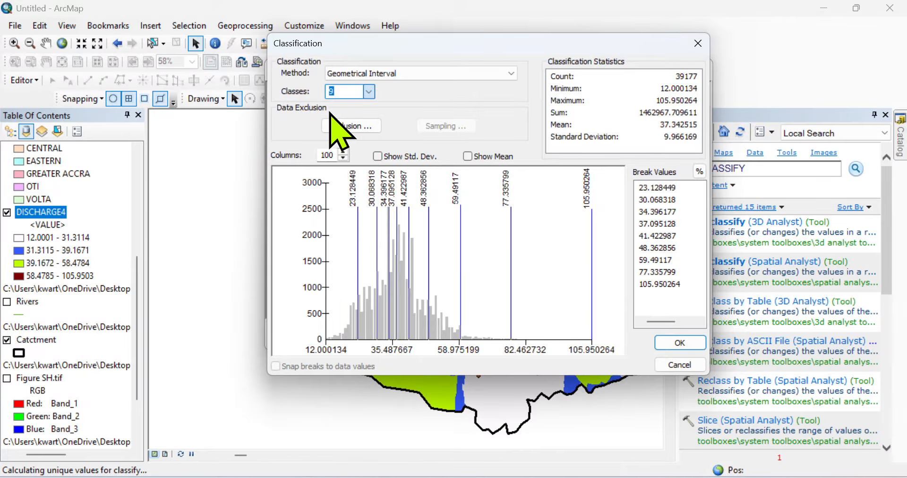
left_click(680, 344)
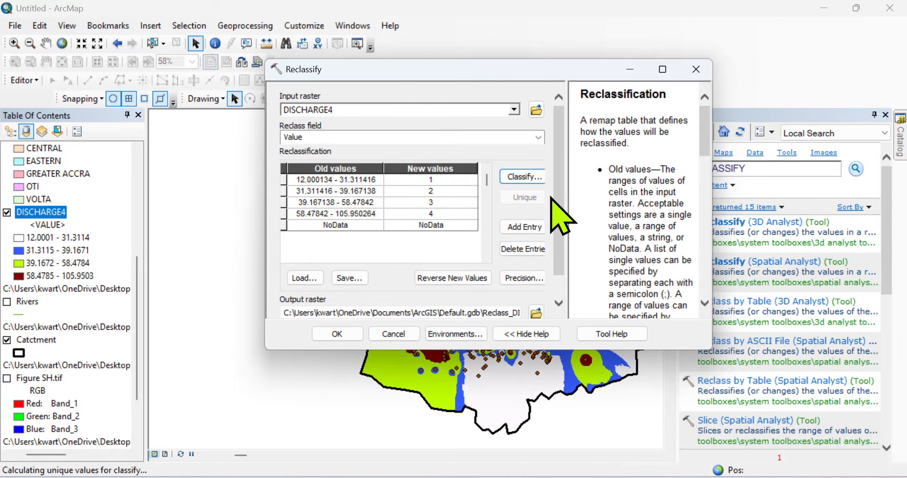
left_click_drag(560, 194, 561, 232)
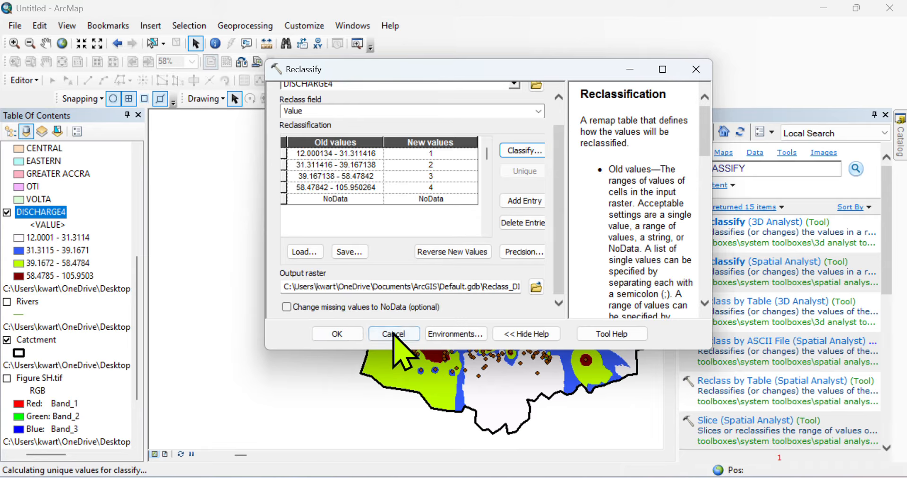
Step: Run Reclassify so the Reclass_DISC2 raster with values 1–4 is added to the map
left_click(337, 333)
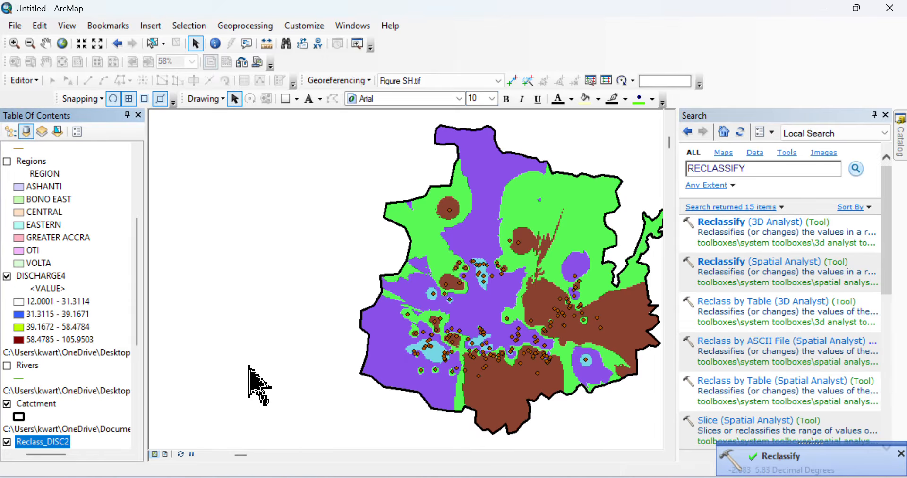
scroll(141, 316, "down", 3)
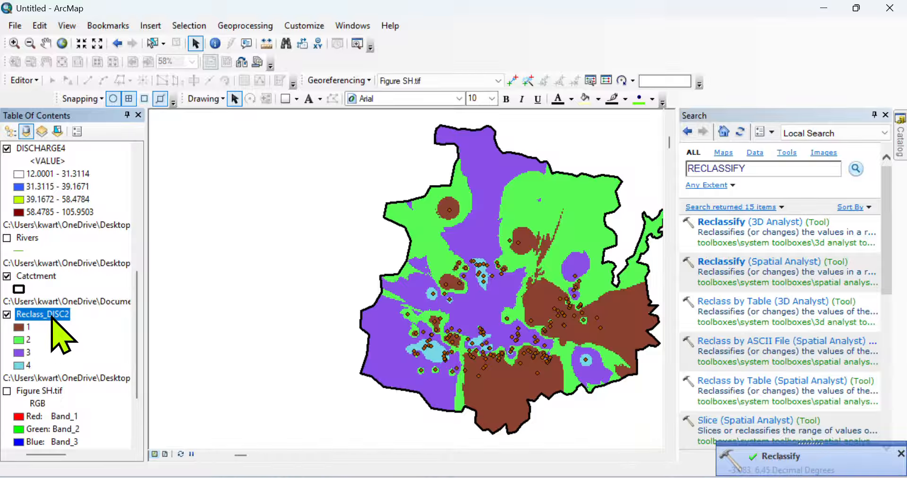
scroll(132, 286, "up", 1)
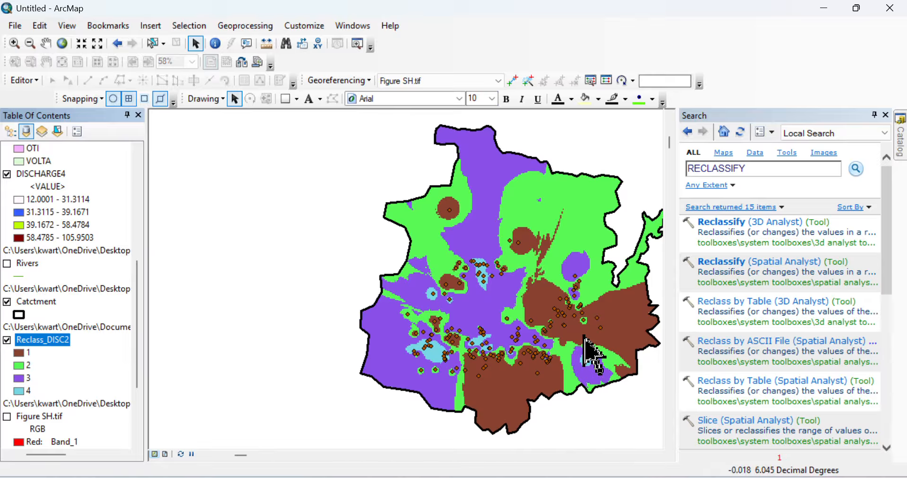
Step: Close the Search window and turn off Reclass_DISC2 to reveal the DISCHARGE4 classes
left_click(886, 115)
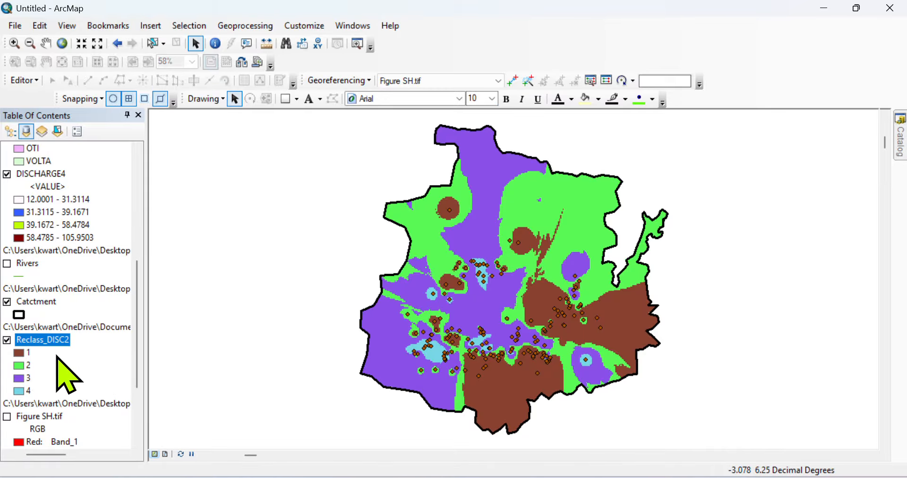
left_click(7, 340)
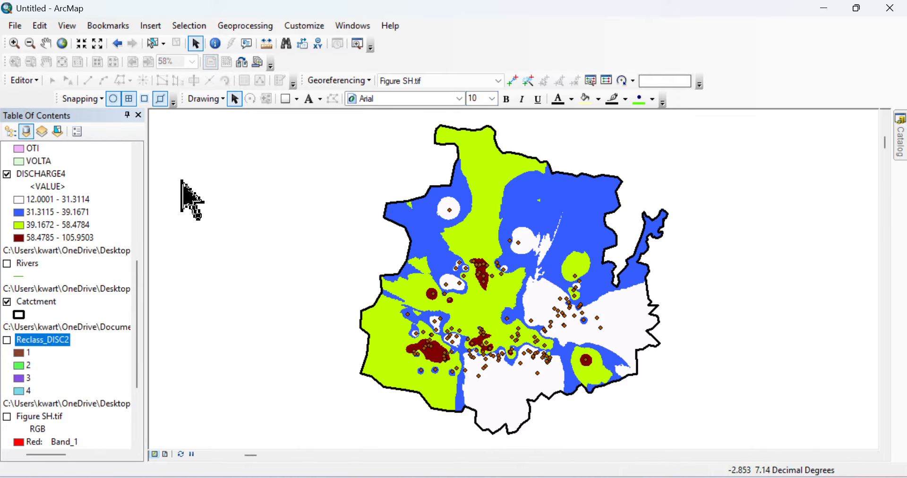
Step: Switch to Layout View showing the MAP OF WATER CATCHMENT page
left_click(66, 25)
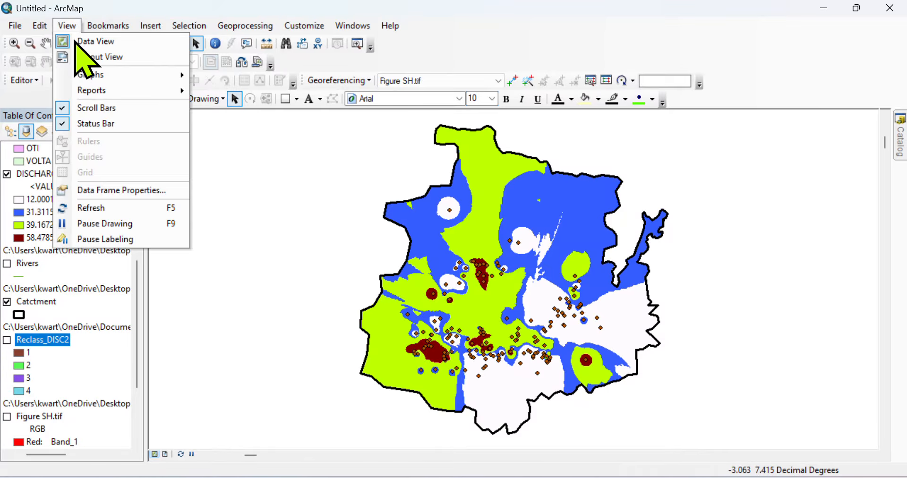
left_click(71, 25)
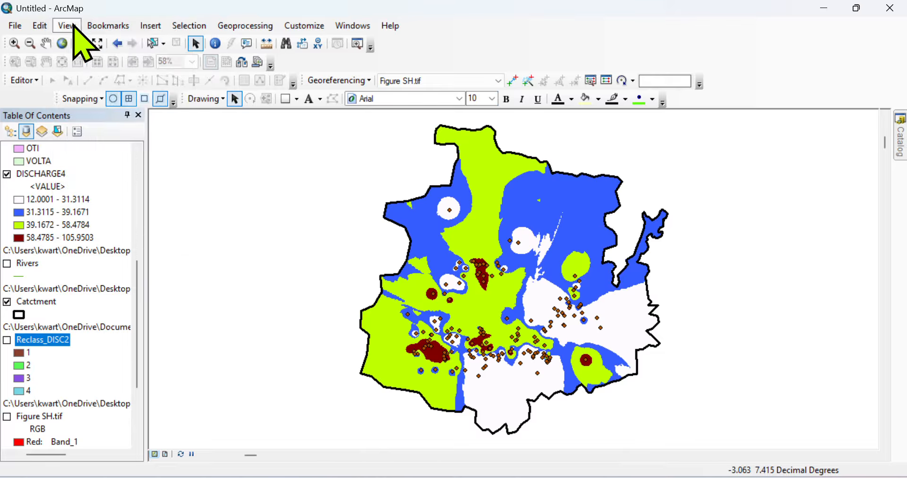
left_click(59, 30)
left_click(61, 26)
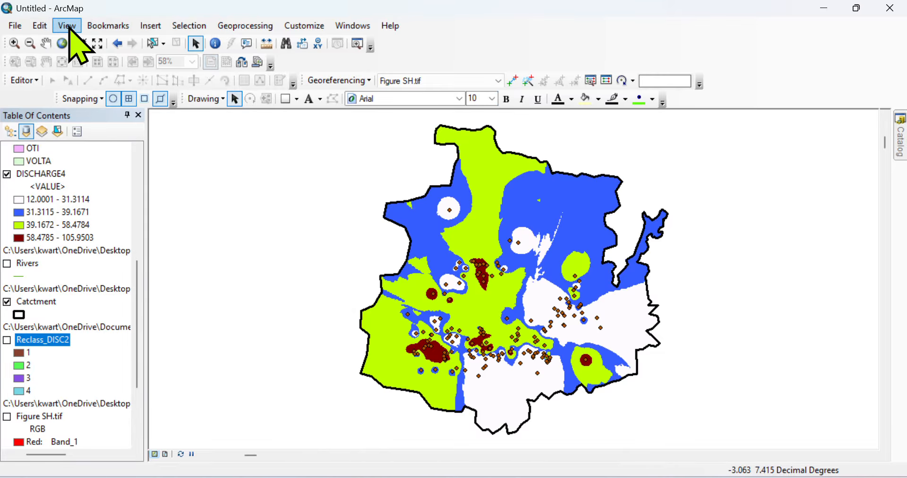
left_click(61, 26)
left_click(94, 56)
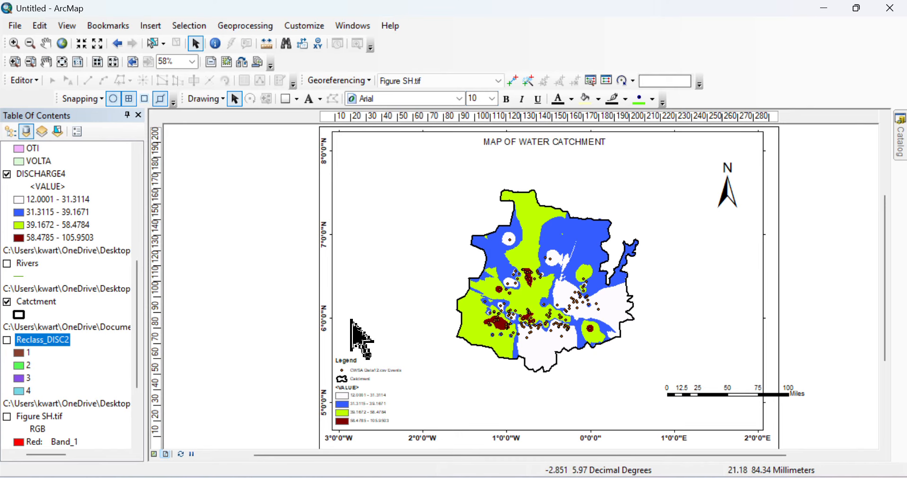
Step: Drag the scale bar from the lower right to below the centre of the map
left_click(714, 395)
left_click_drag(715, 395, 640, 413)
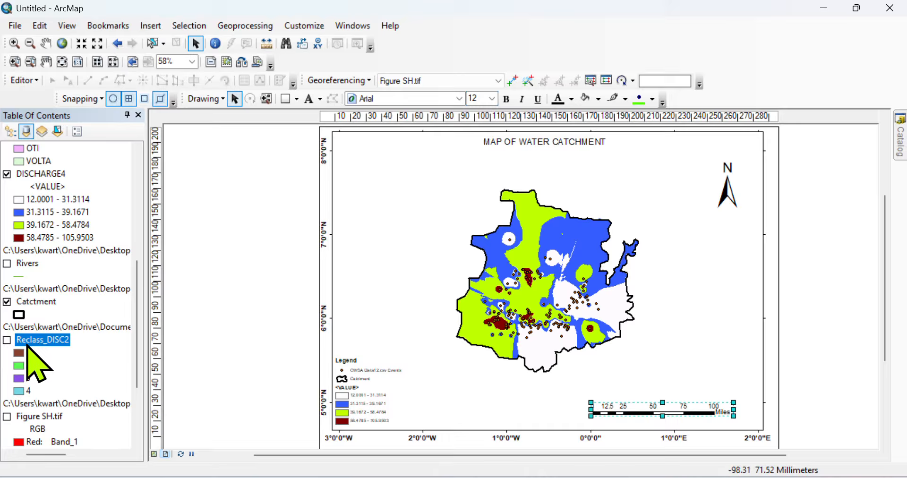
Step: Turn Reclass_DISC2 back on and open its attribute table of class cell counts
left_click(7, 341)
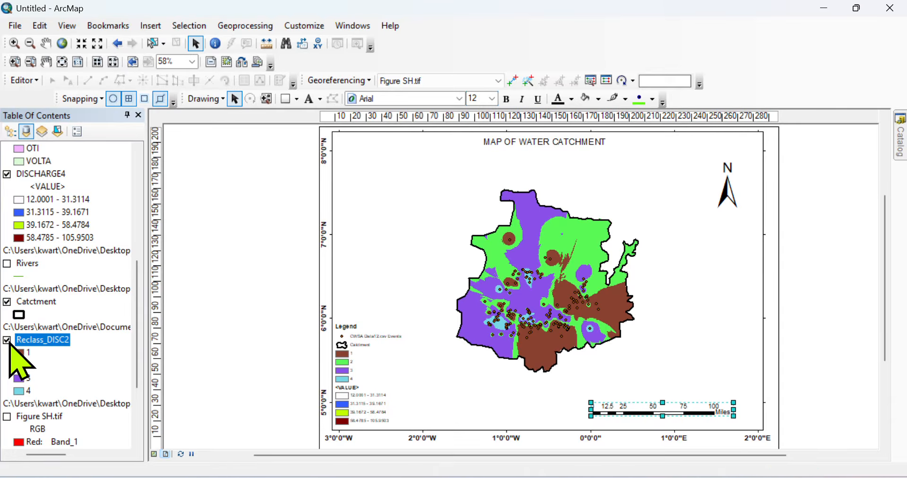
right_click(53, 341)
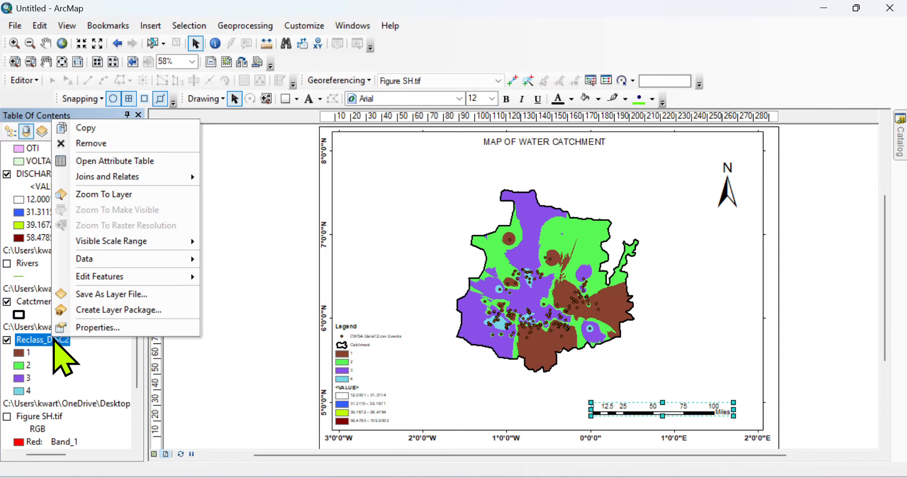
left_click(144, 161)
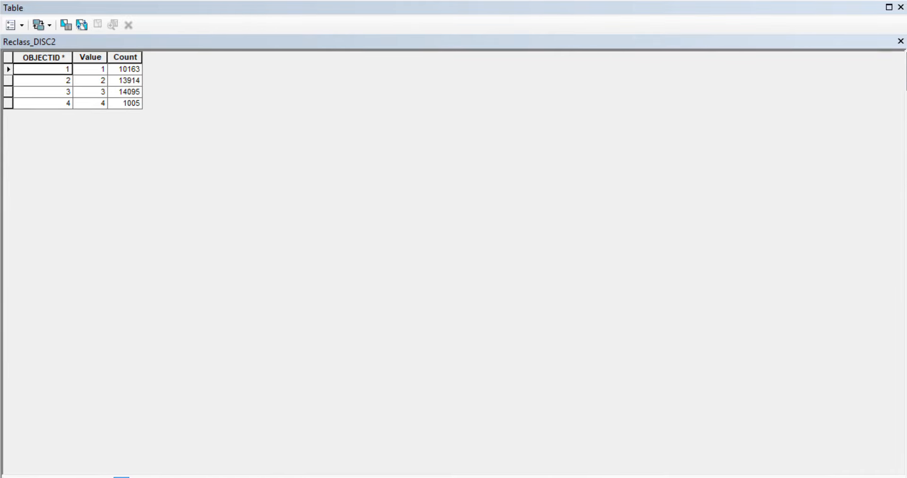
Step: Close the Reclass_DISC2 attribute table and select the legend on the layout
left_click(900, 42)
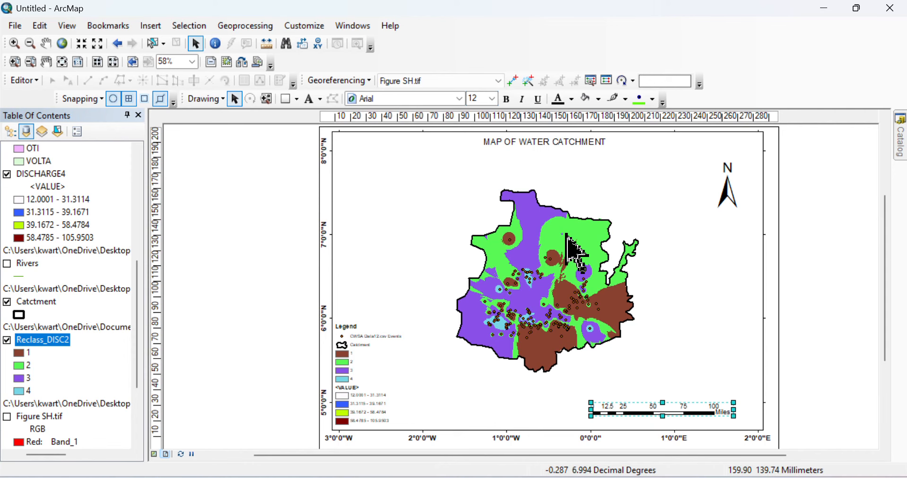
left_click(365, 405)
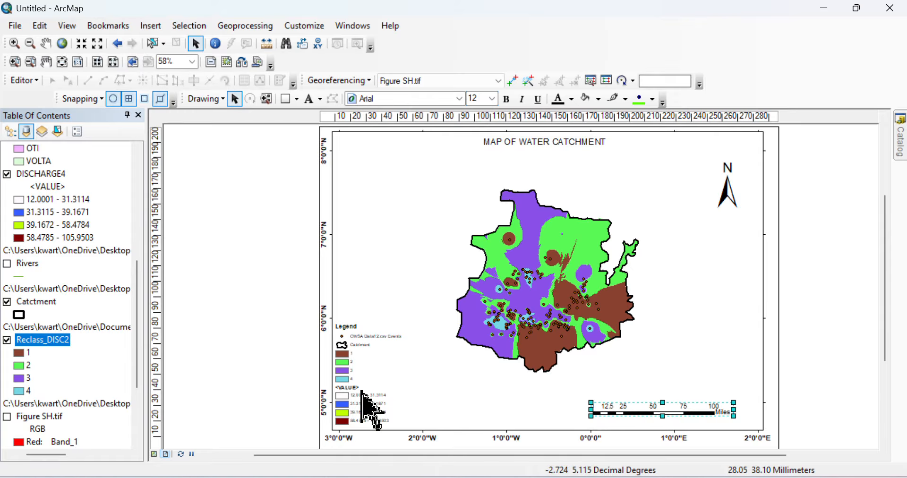
left_click_drag(401, 318, 568, 245)
left_click(370, 378)
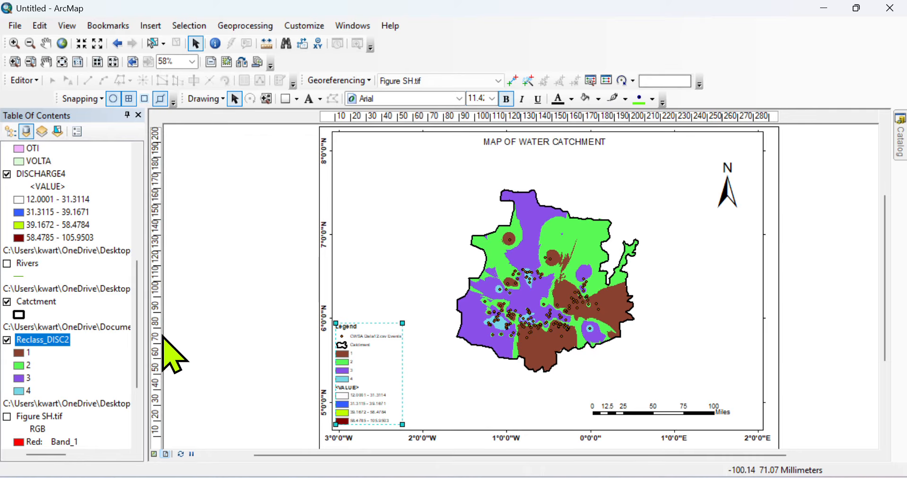
scroll(135, 302, "up", 1)
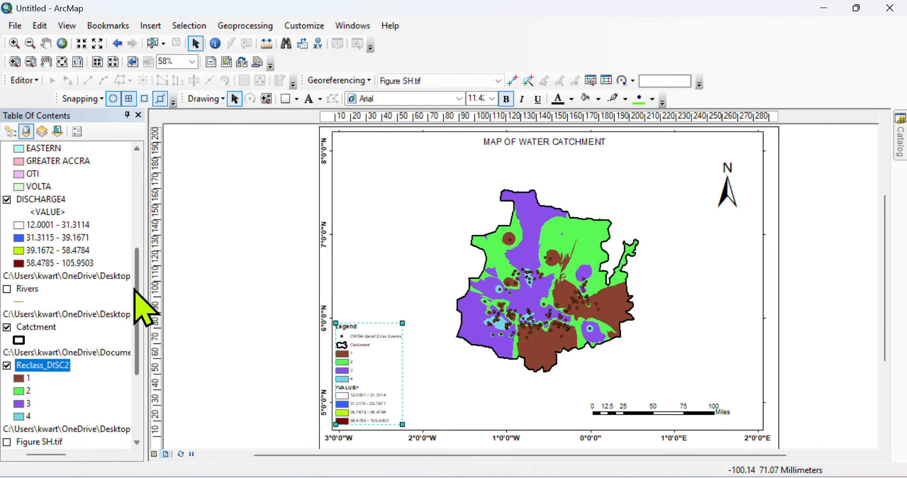